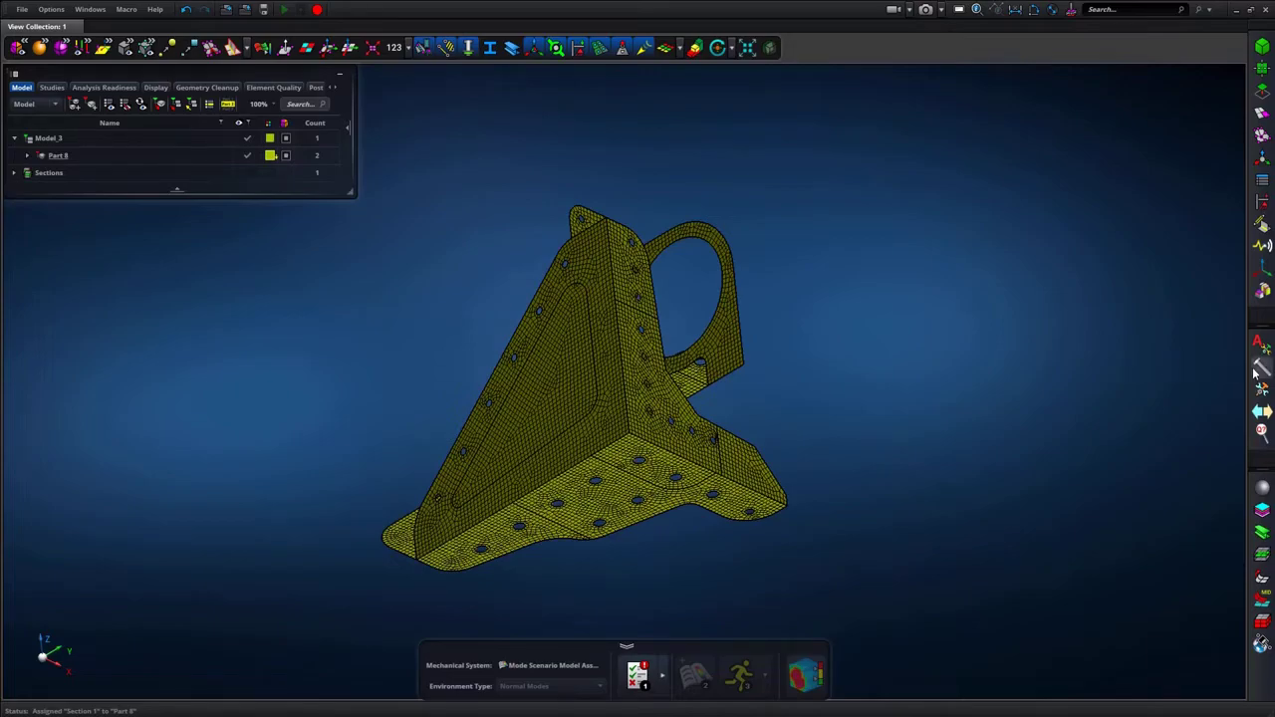
Create a surface seam weld with 5.0 mm leg size, 2.0 mm mesh size and 1.0 mm tolerance along the lower segment of the bracket's vertical joint.
{"action": "left_click", "coordinate": [1152, 372]}
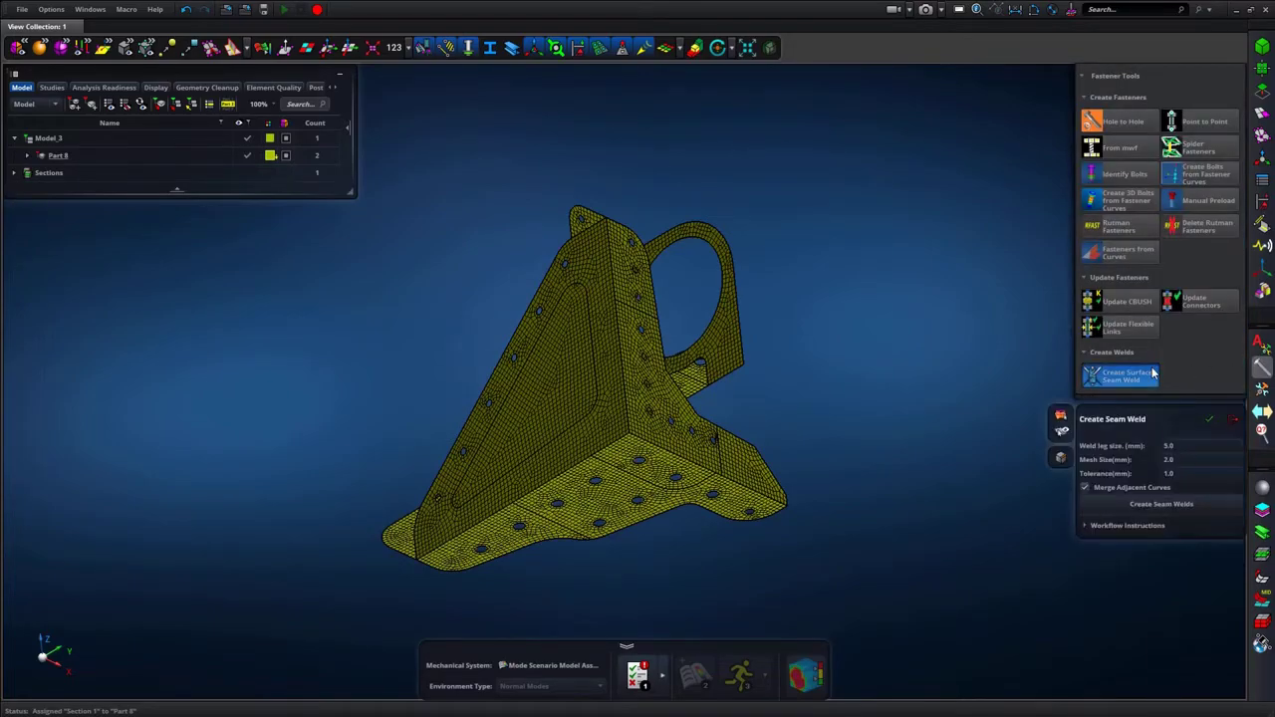
{"action": "left_click", "coordinate": [626, 405]}
{"action": "left_click", "coordinate": [1131, 505]}
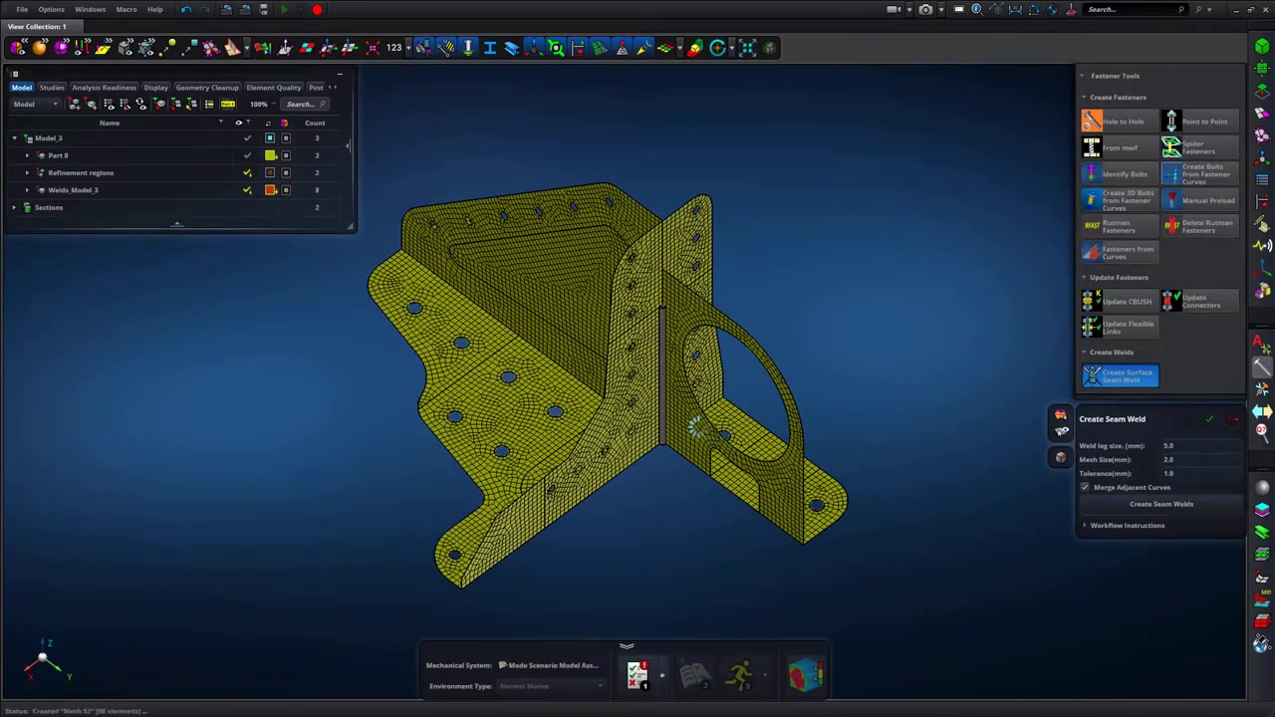
{"action": "left_click", "coordinate": [709, 388]}
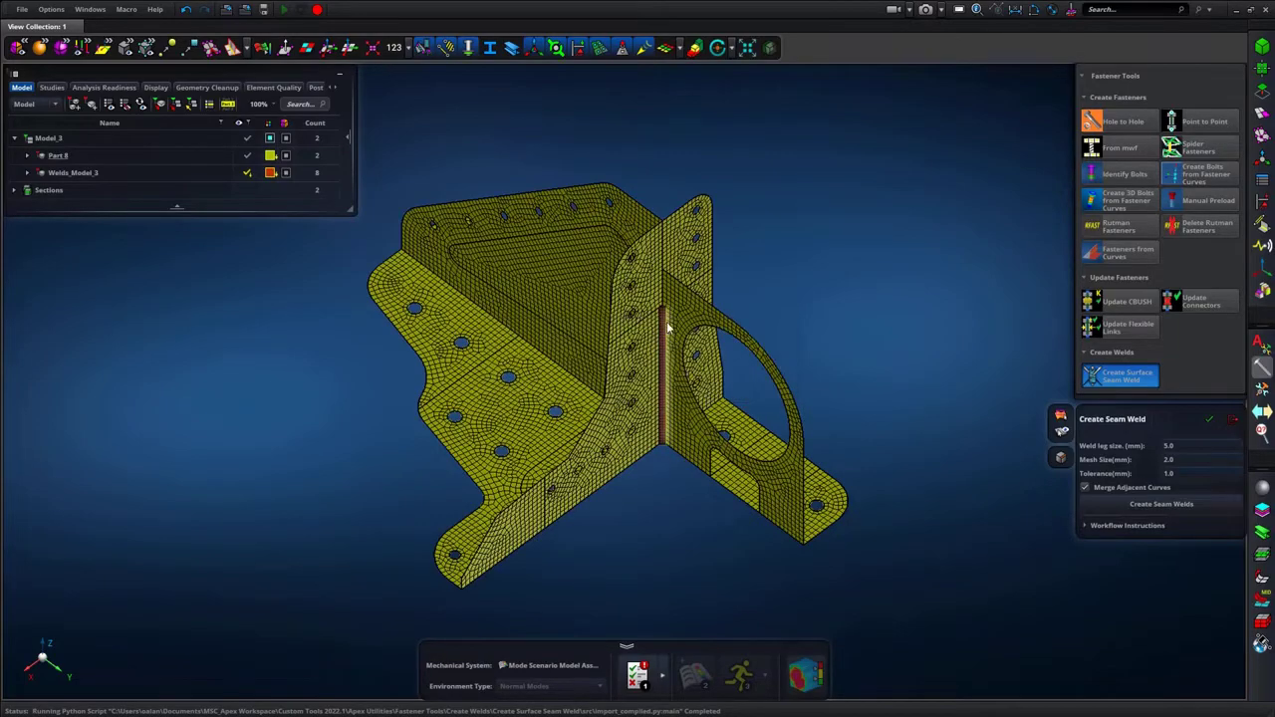
Create surface seam welds along the middle and top segments of the bracket's vertical joint with the same weld settings.
{"action": "left_click", "coordinate": [662, 295]}
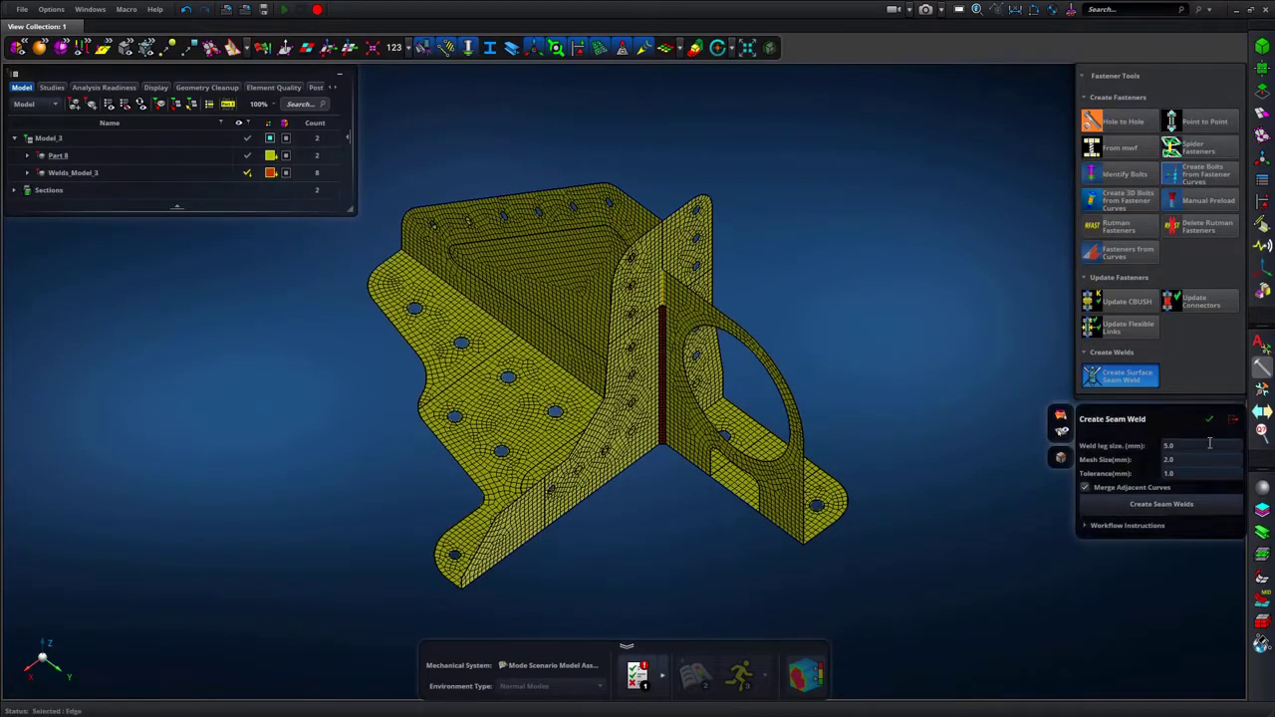
{"action": "left_click", "coordinate": [1192, 506]}
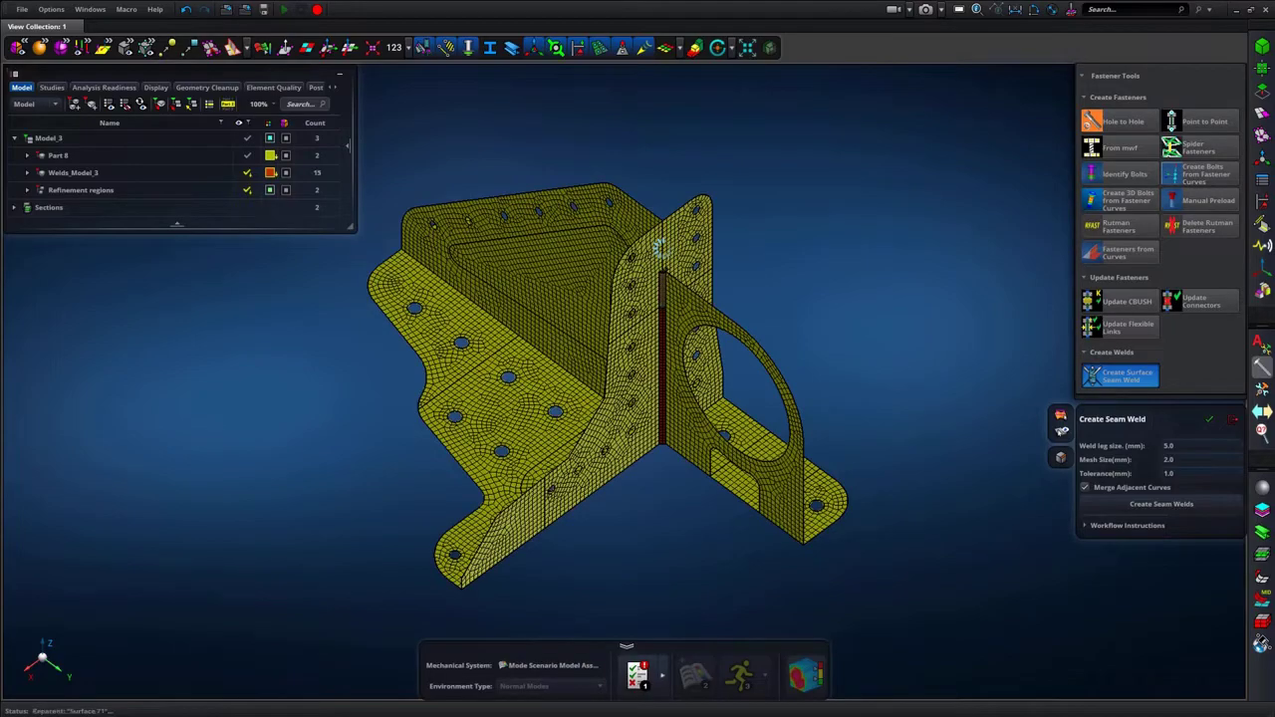
{"action": "left_click", "coordinate": [693, 385]}
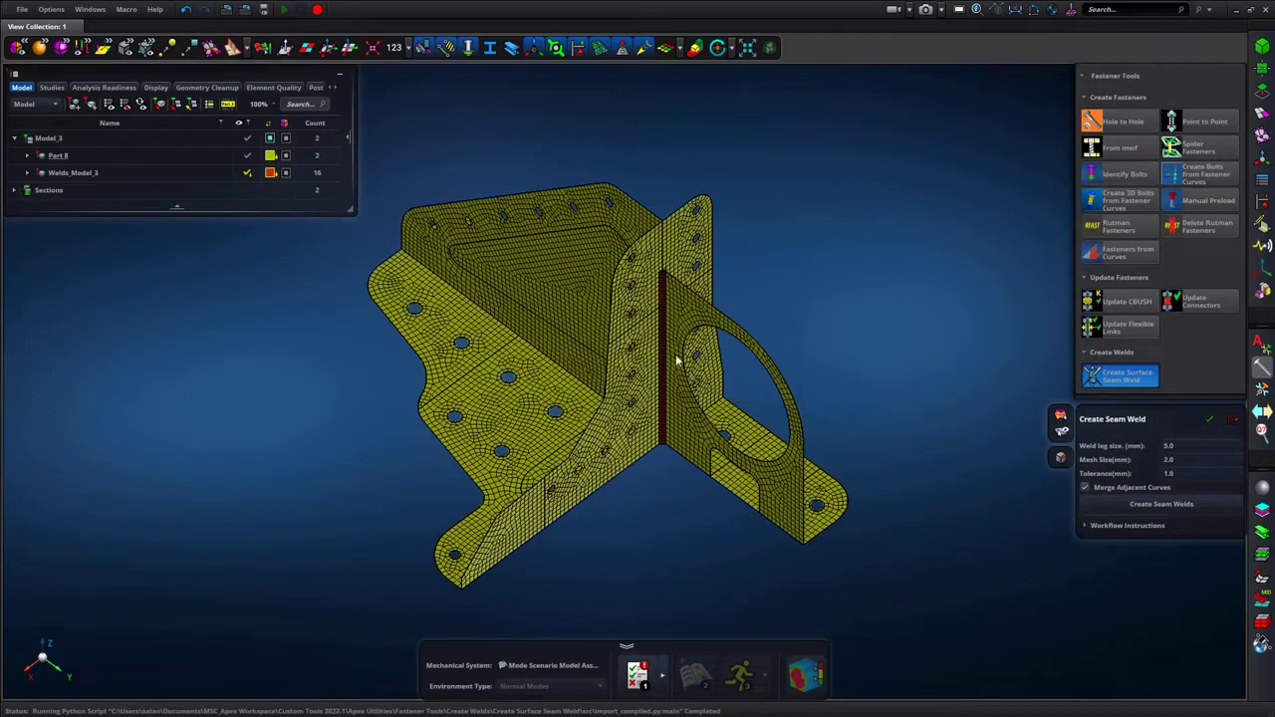
{"action": "left_click", "coordinate": [1161, 504]}
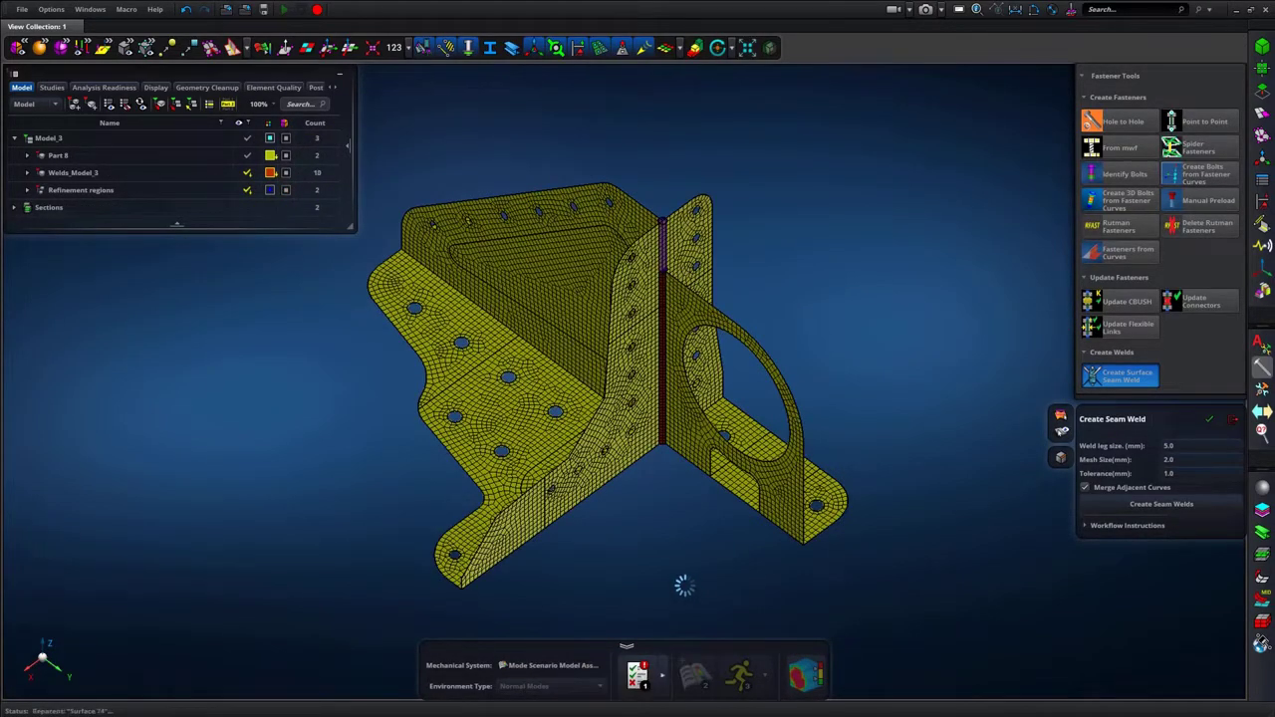
{"action": "left_click", "coordinate": [751, 390]}
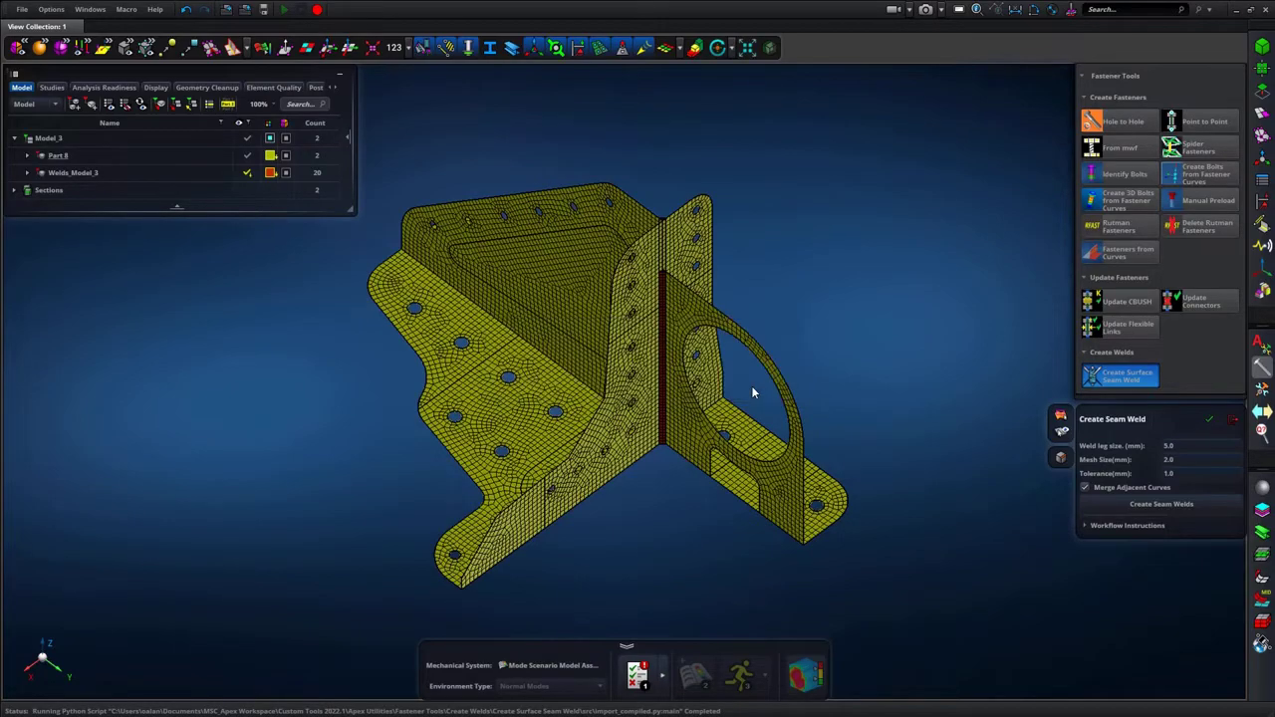
Create surface seam welds along the base joint of the curved upright flange, segment by segment from the inner corner to its outer end.
{"action": "left_click", "coordinate": [636, 462]}
{"action": "left_click", "coordinate": [1194, 504]}
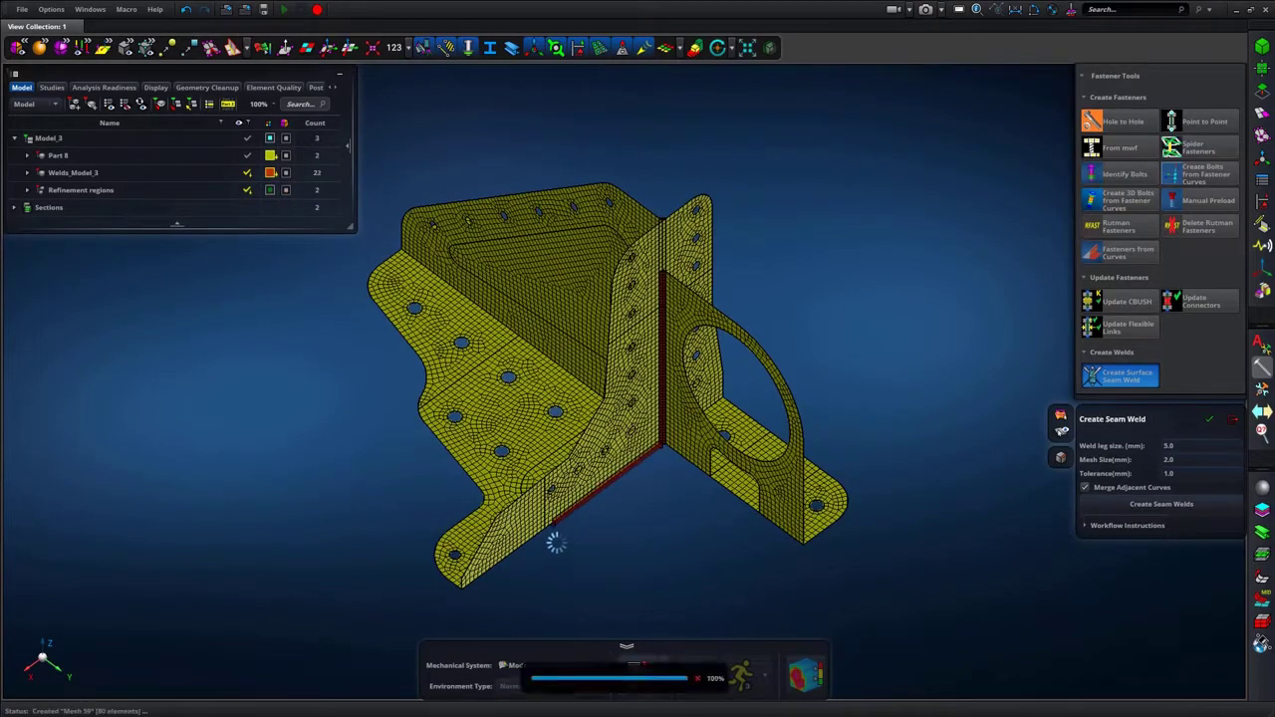
{"action": "left_click", "coordinate": [677, 385]}
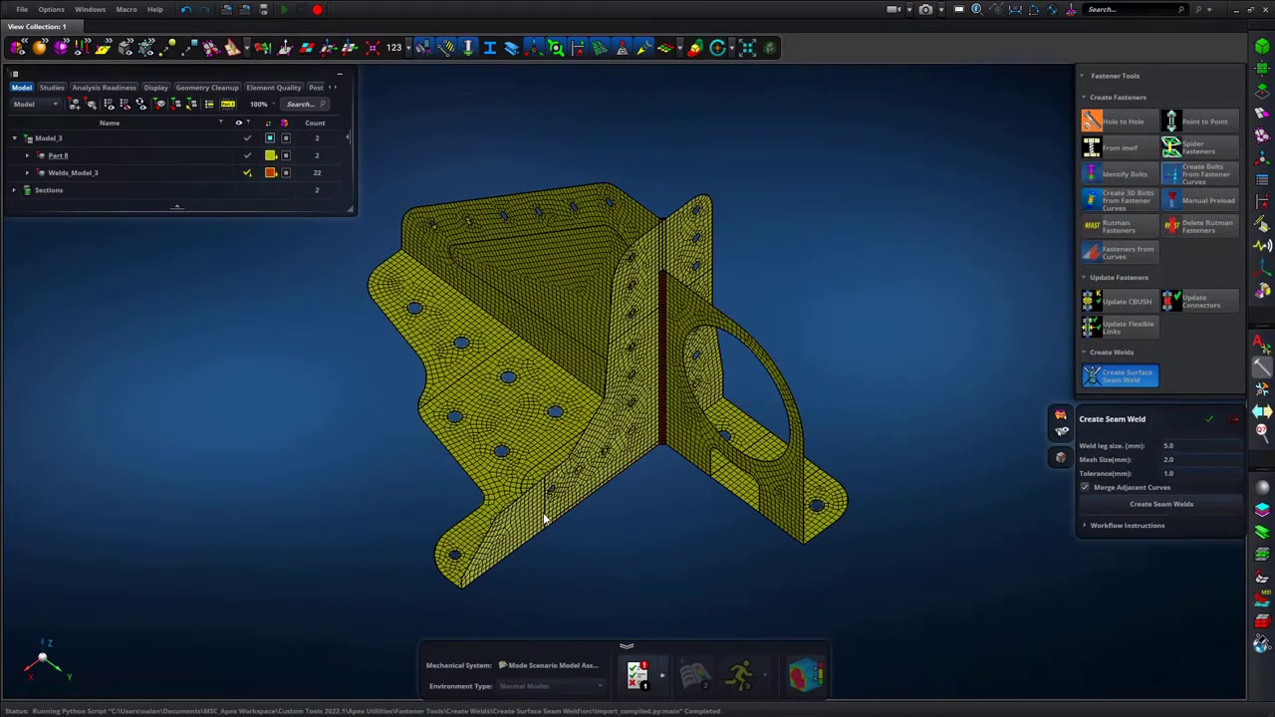
{"action": "left_click", "coordinate": [1163, 503]}
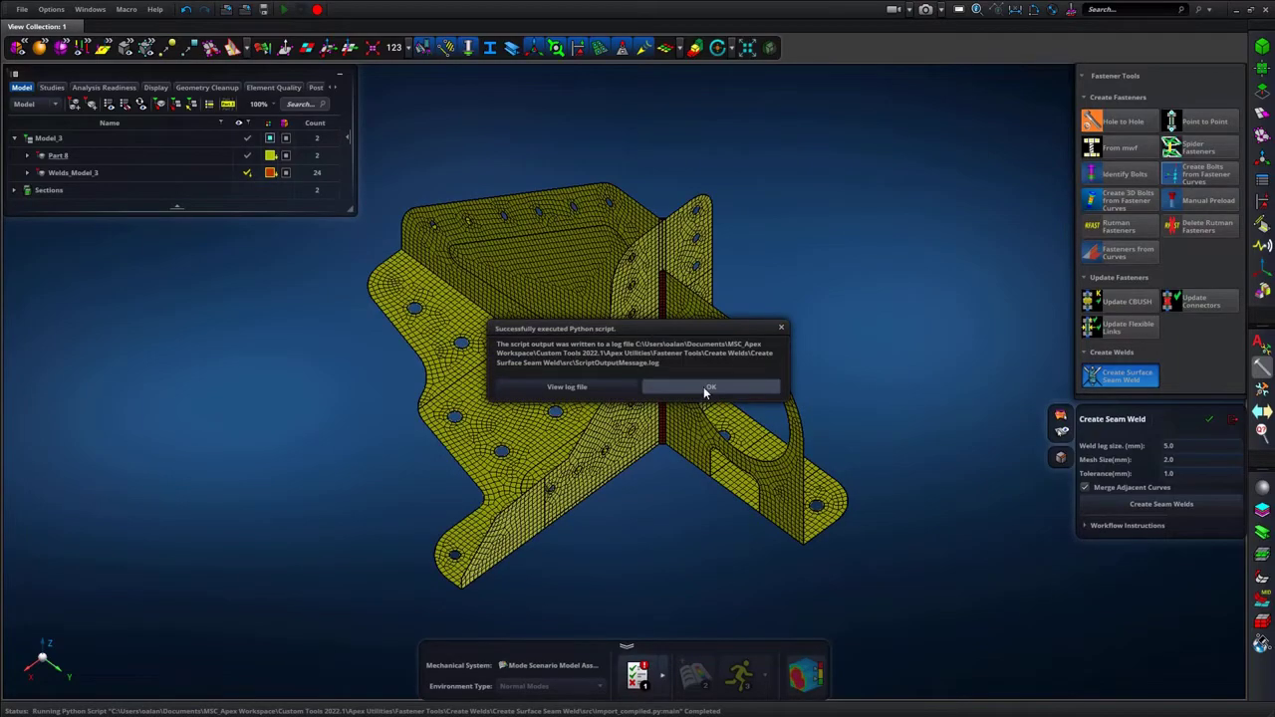
{"action": "left_click", "coordinate": [704, 389]}
{"action": "left_click", "coordinate": [1143, 505]}
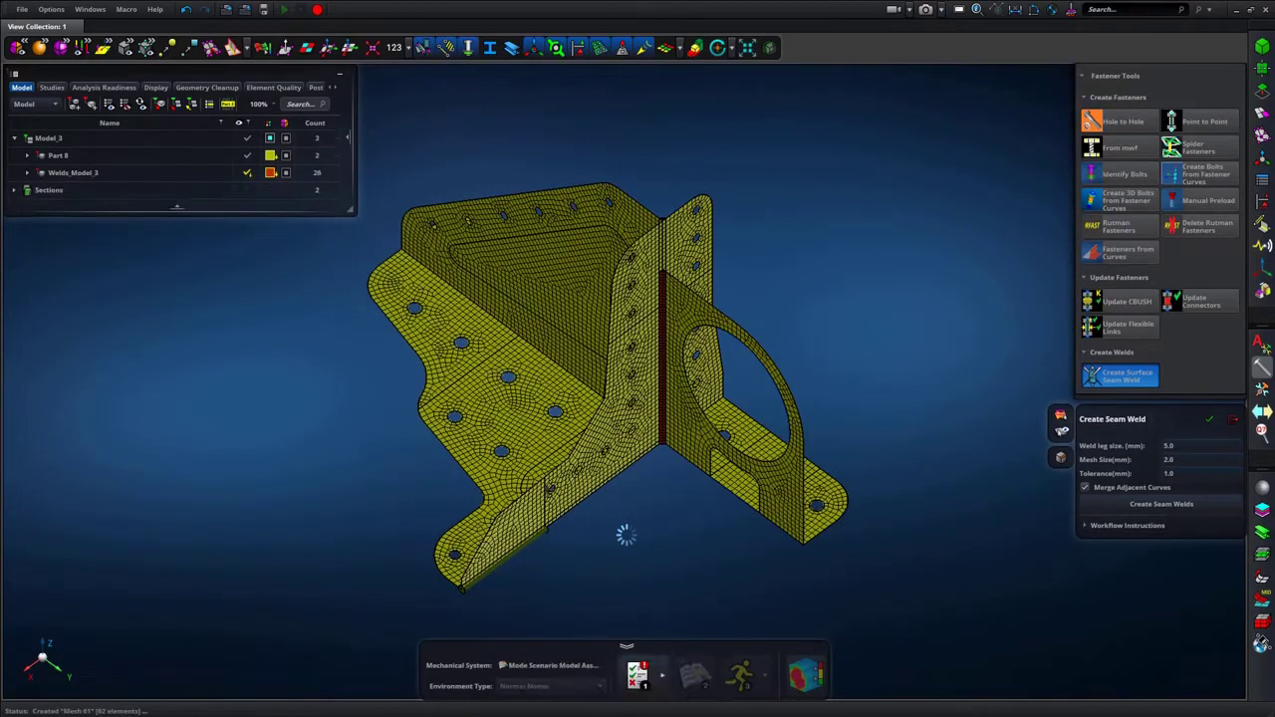
{"action": "left_click", "coordinate": [681, 392]}
Create a surface seam weld along the outer segment of the joint between the triangular web and the base plate.
{"action": "middle_click_drag", "start_coordinate": [677, 556], "coordinate": [462, 461]}
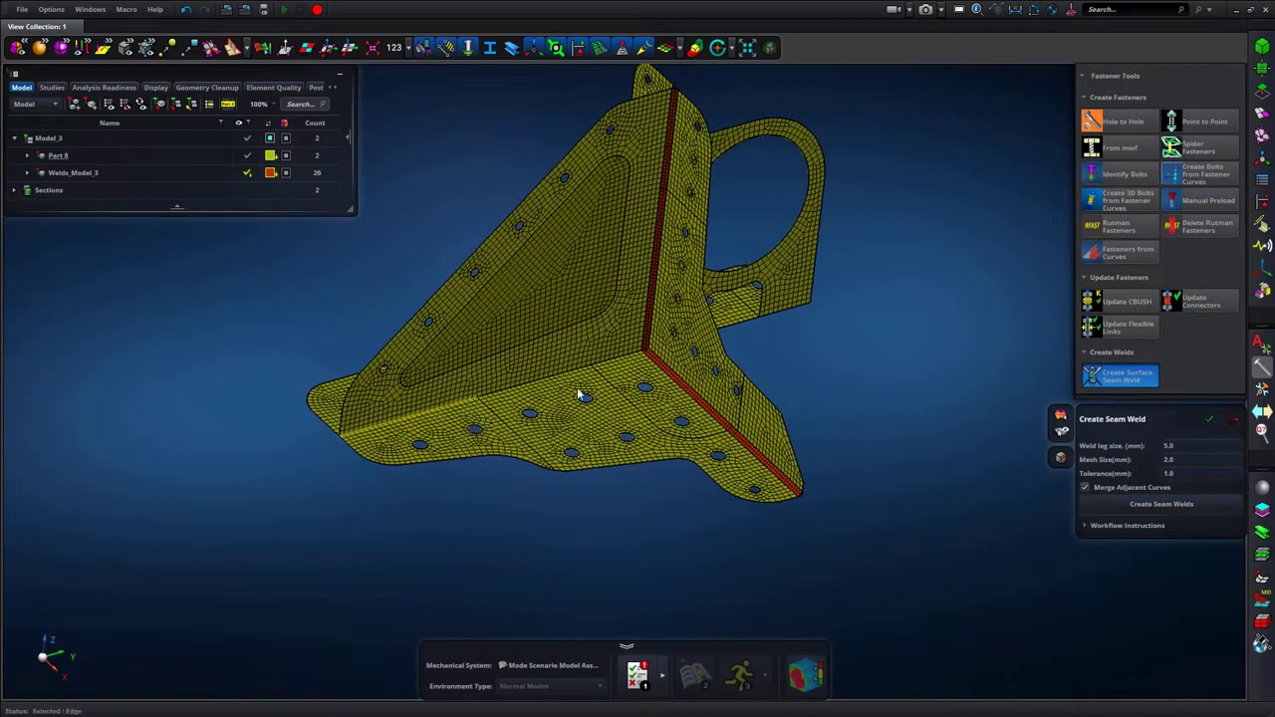
{"action": "left_click", "coordinate": [1155, 503]}
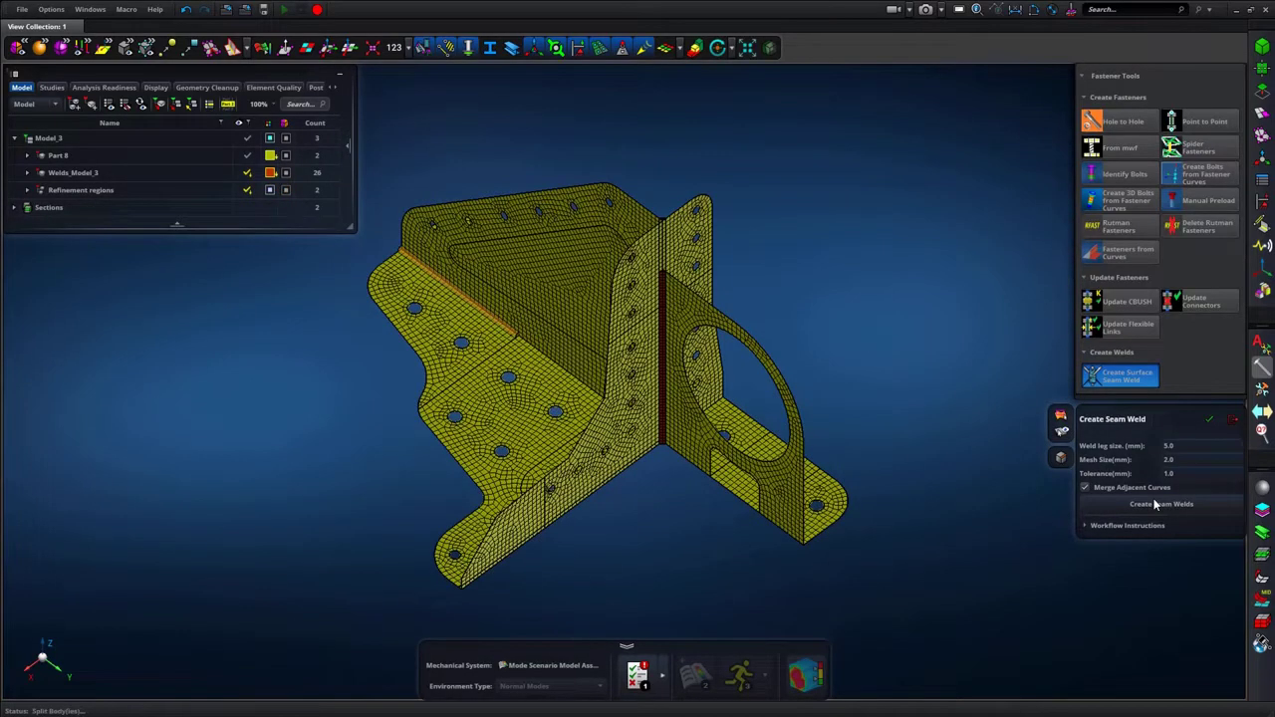
{"action": "left_click", "coordinate": [1156, 504]}
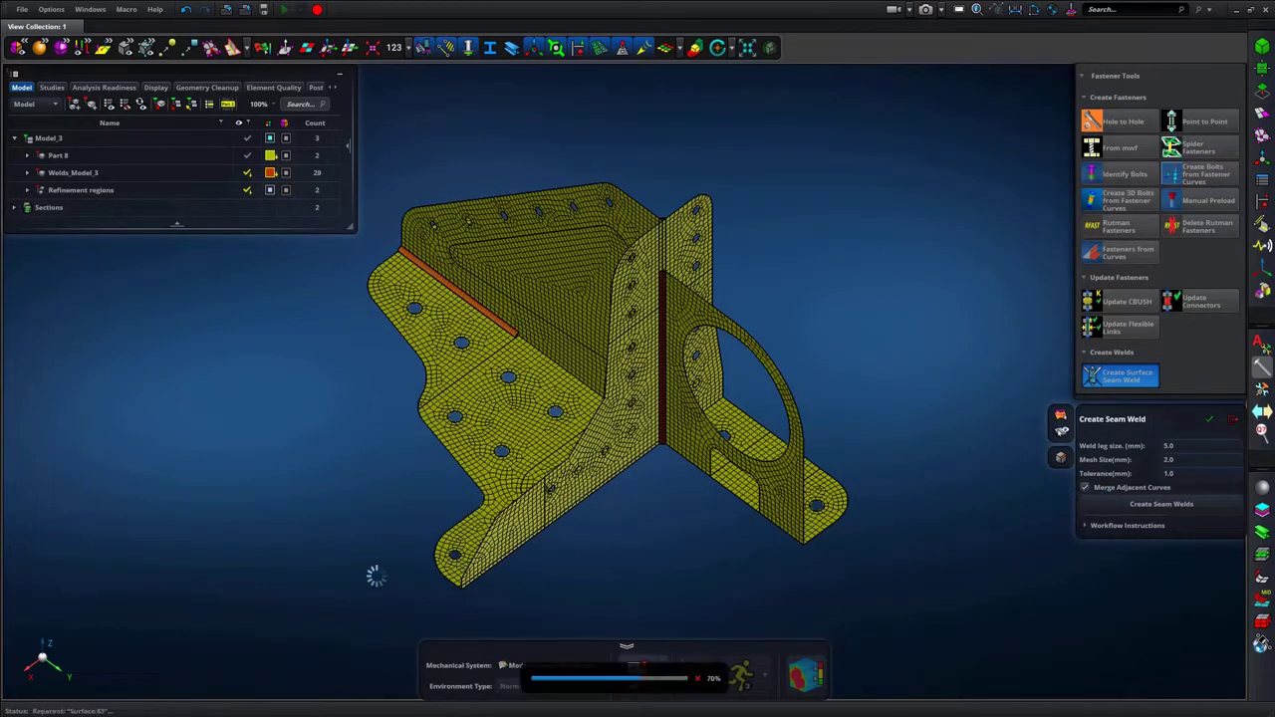
{"action": "left_click", "coordinate": [659, 387]}
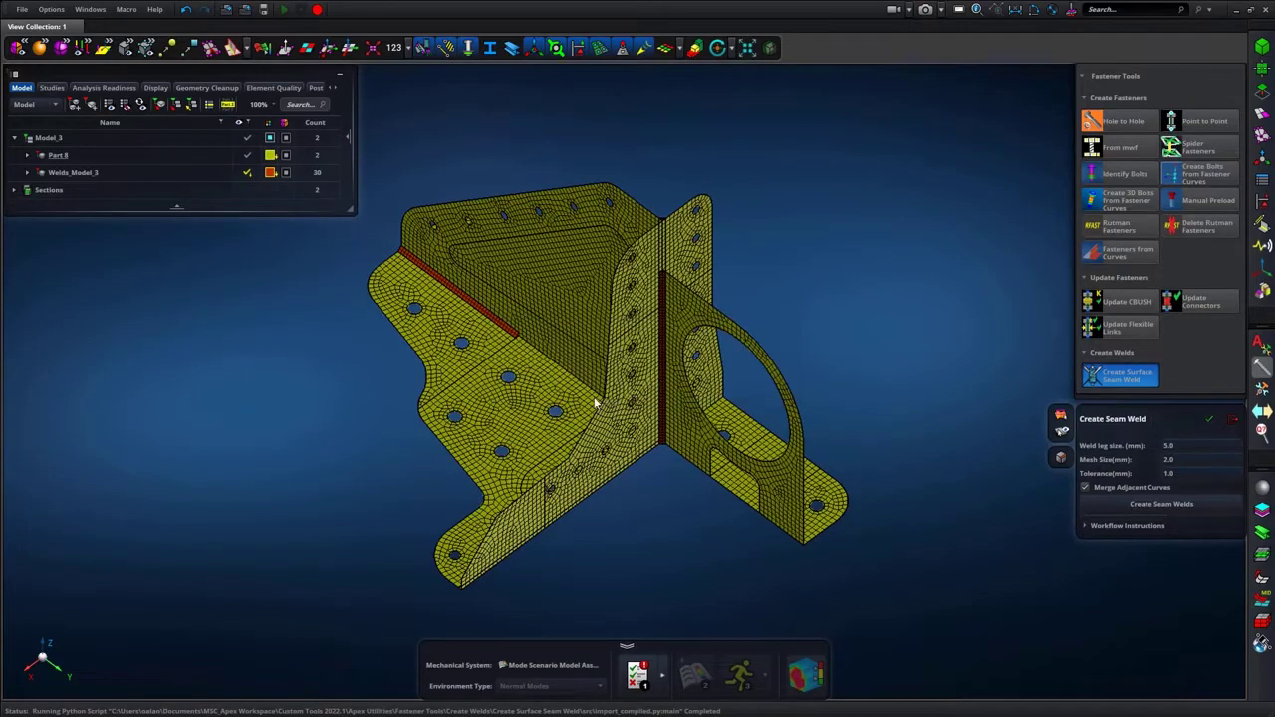
Create surface seam welds along the remaining base joint of the triangular web towards the vertical corner.
{"action": "left_click", "coordinate": [604, 401]}
{"action": "left_click", "coordinate": [1128, 512]}
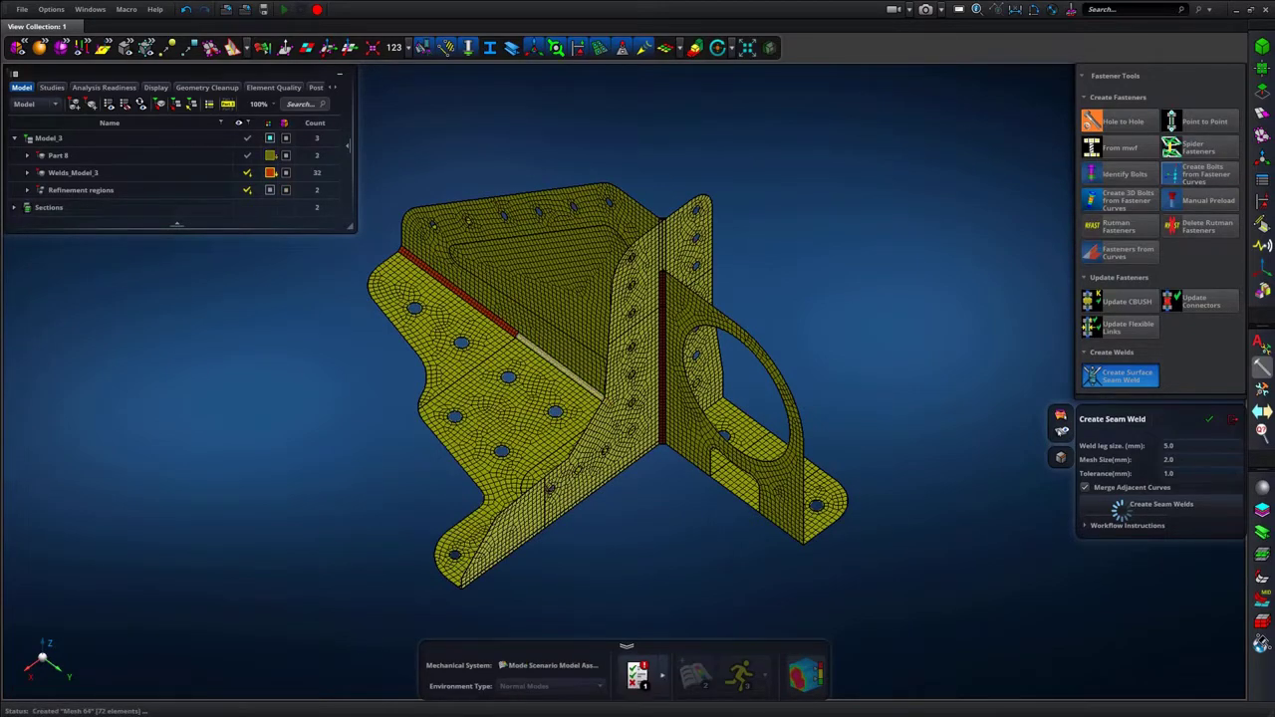
{"action": "left_click", "coordinate": [731, 388]}
{"action": "mouse_move", "coordinate": [666, 533]}
{"action": "middle_mouse_down"}
{"action": "mouse_move", "coordinate": [707, 503]}
{"action": "mouse_move", "coordinate": [751, 537]}
{"action": "mouse_move", "coordinate": [657, 510]}
{"action": "middle_mouse_up"}
{"action": "left_click", "coordinate": [1162, 504]}
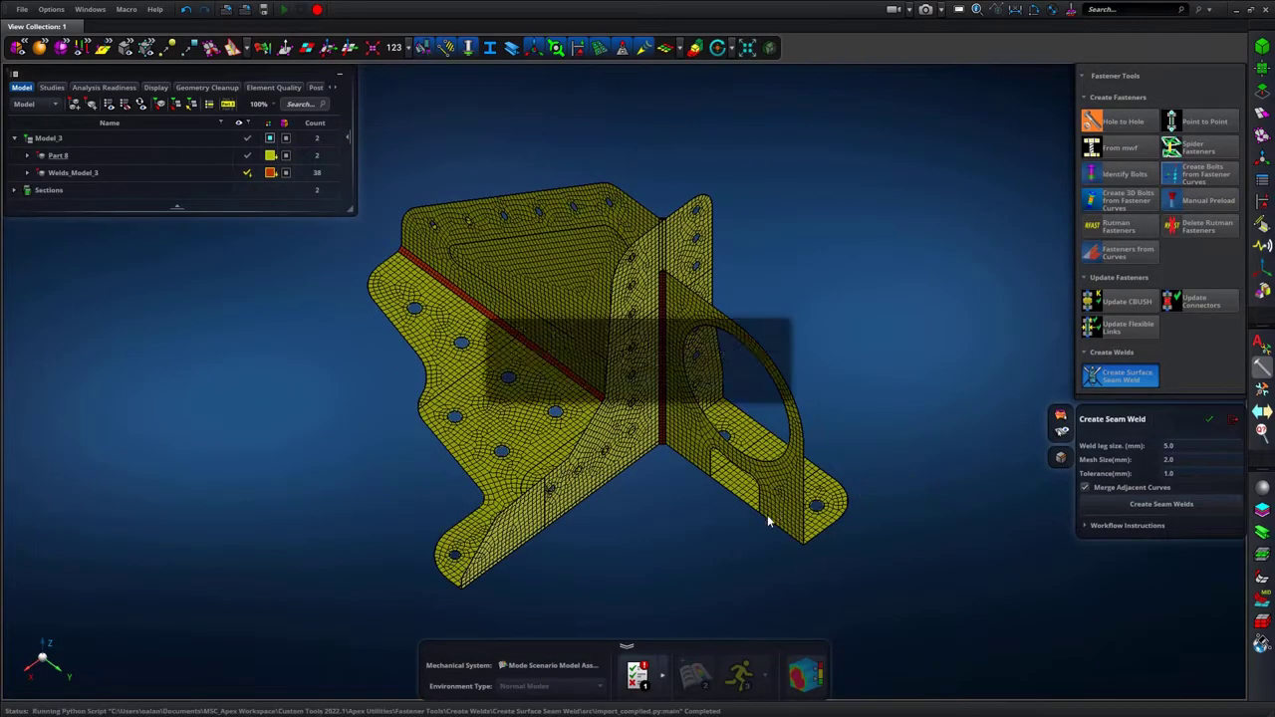
{"action": "left_click", "coordinate": [710, 387]}
Create a surface seam weld along the base joint of the short upright flange behind the ring bracket.
{"action": "middle_click_drag", "start_coordinate": [760, 544], "coordinate": [896, 555]}
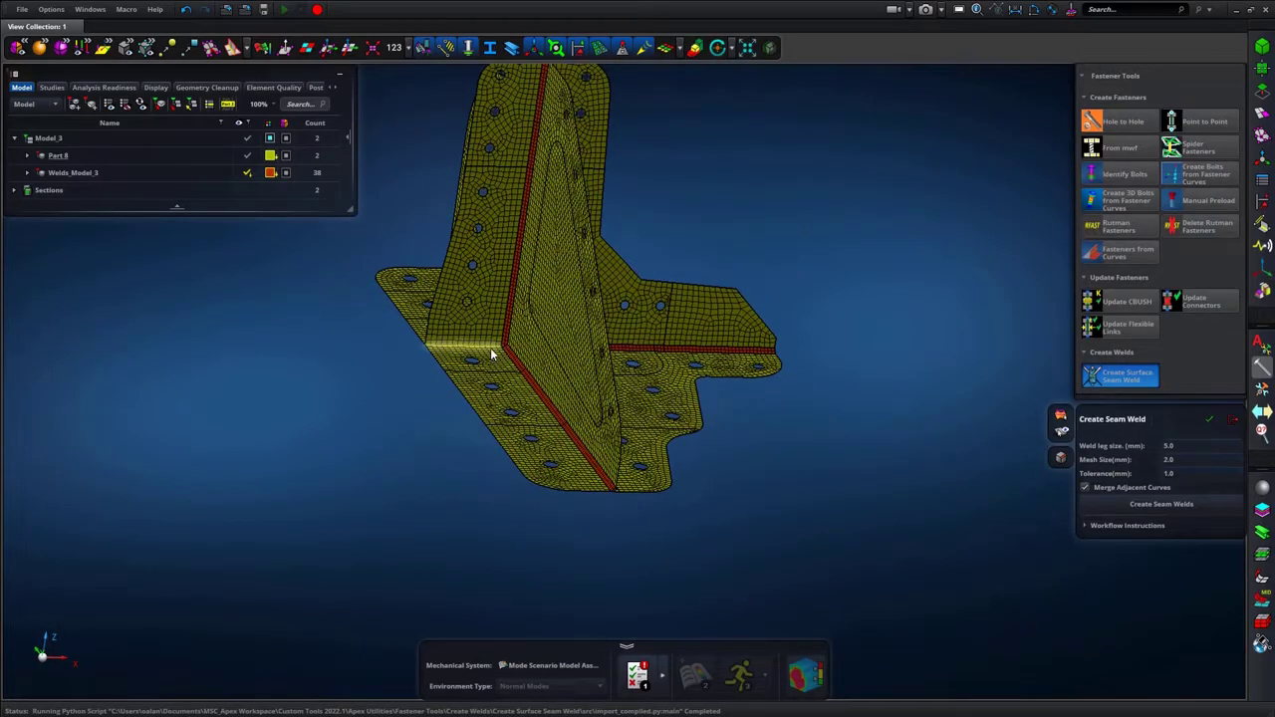
{"action": "left_click", "coordinate": [1172, 504]}
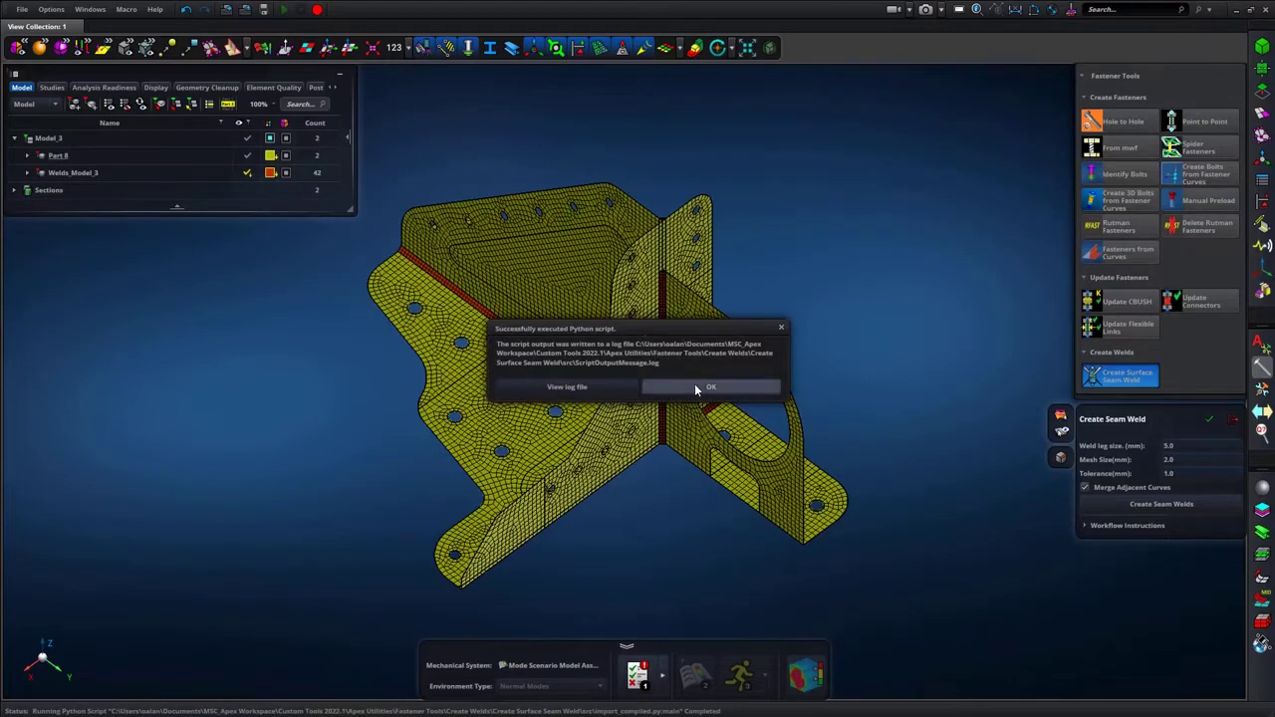
{"action": "left_click", "coordinate": [697, 387]}
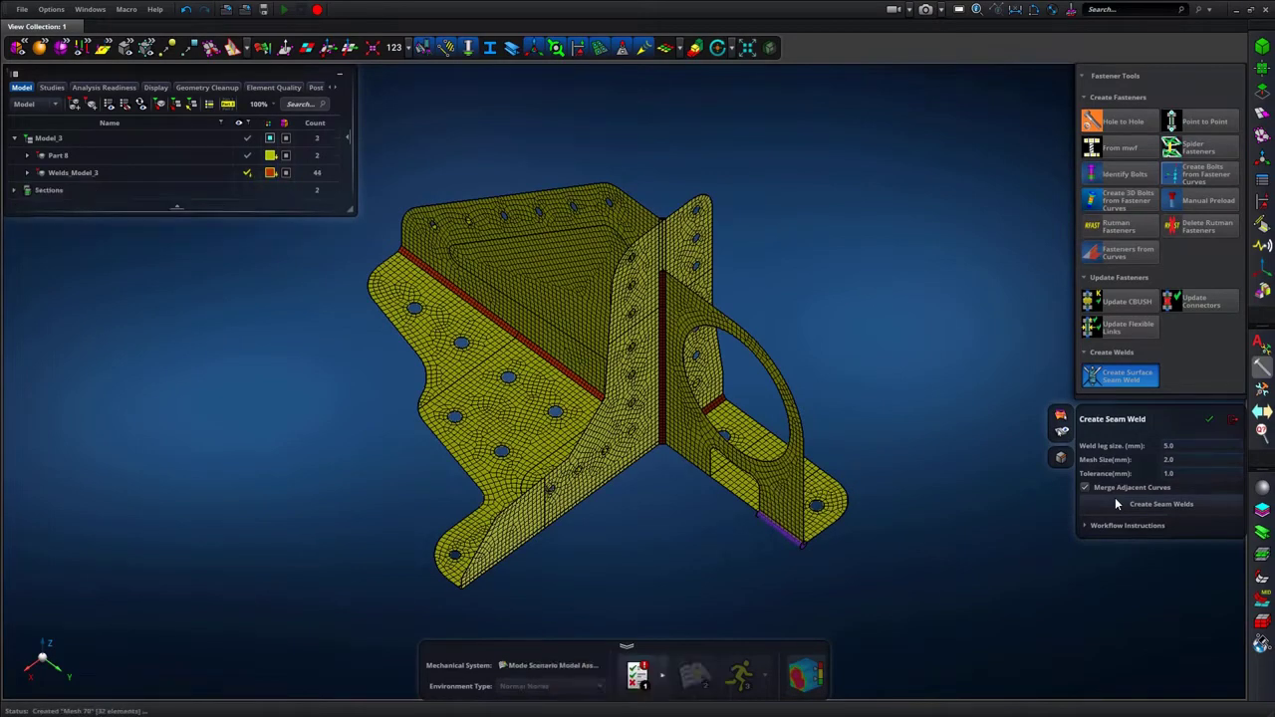
Create surface seam welds along the outer and inner feet of the ring bracket where they meet the base, and leave the weld tool.
{"action": "left_click", "coordinate": [695, 388]}
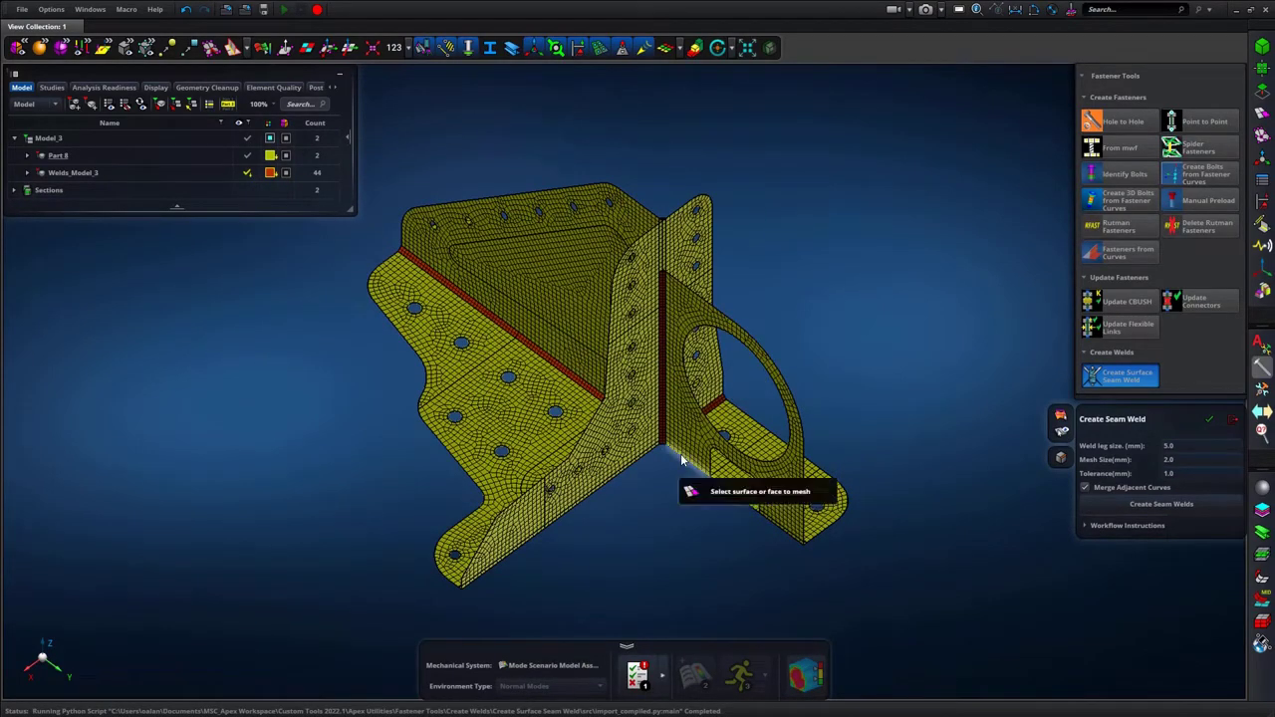
{"action": "left_click", "coordinate": [1093, 507]}
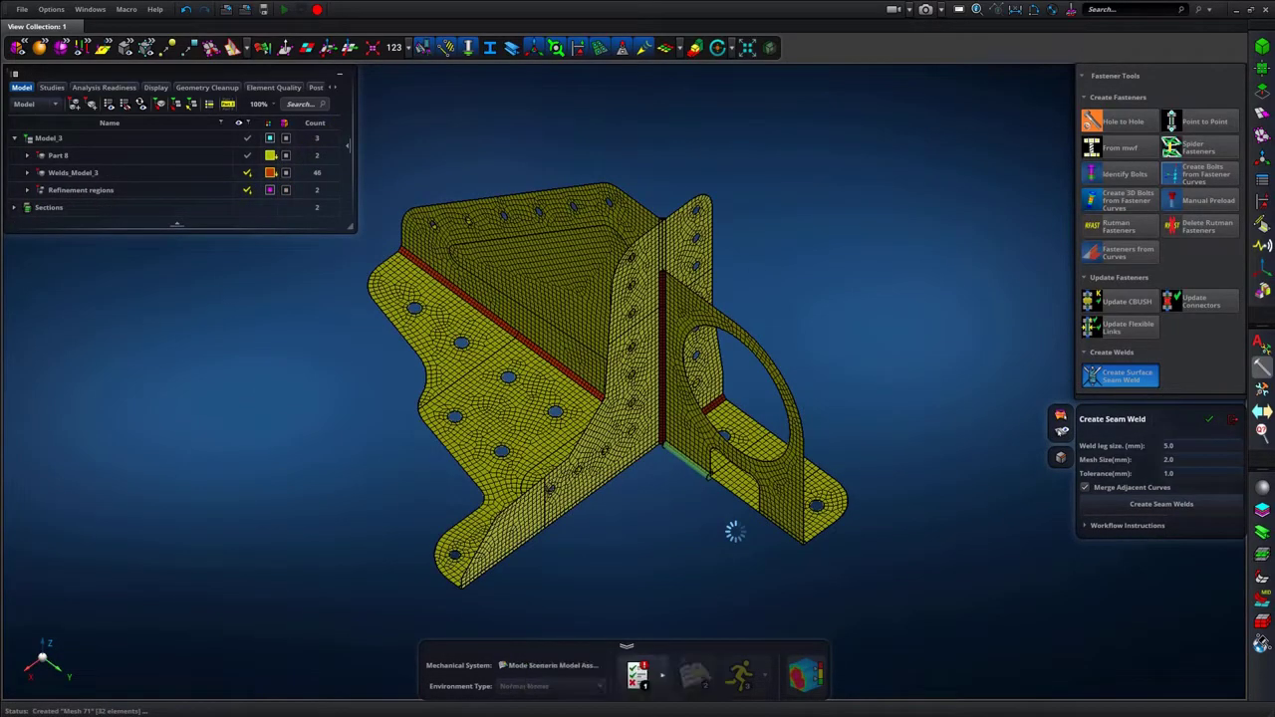
{"action": "middle_click_drag", "start_coordinate": [732, 542], "coordinate": [599, 566]}
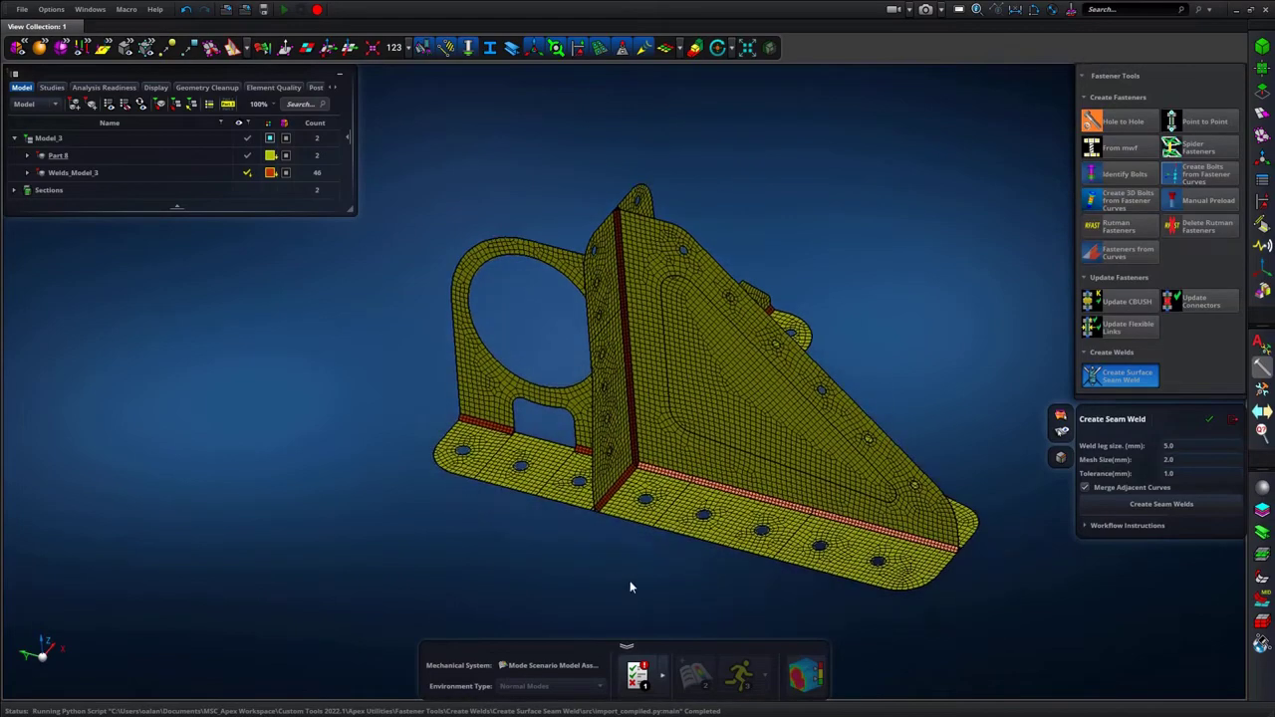
{"action": "left_click", "coordinate": [42, 657]}
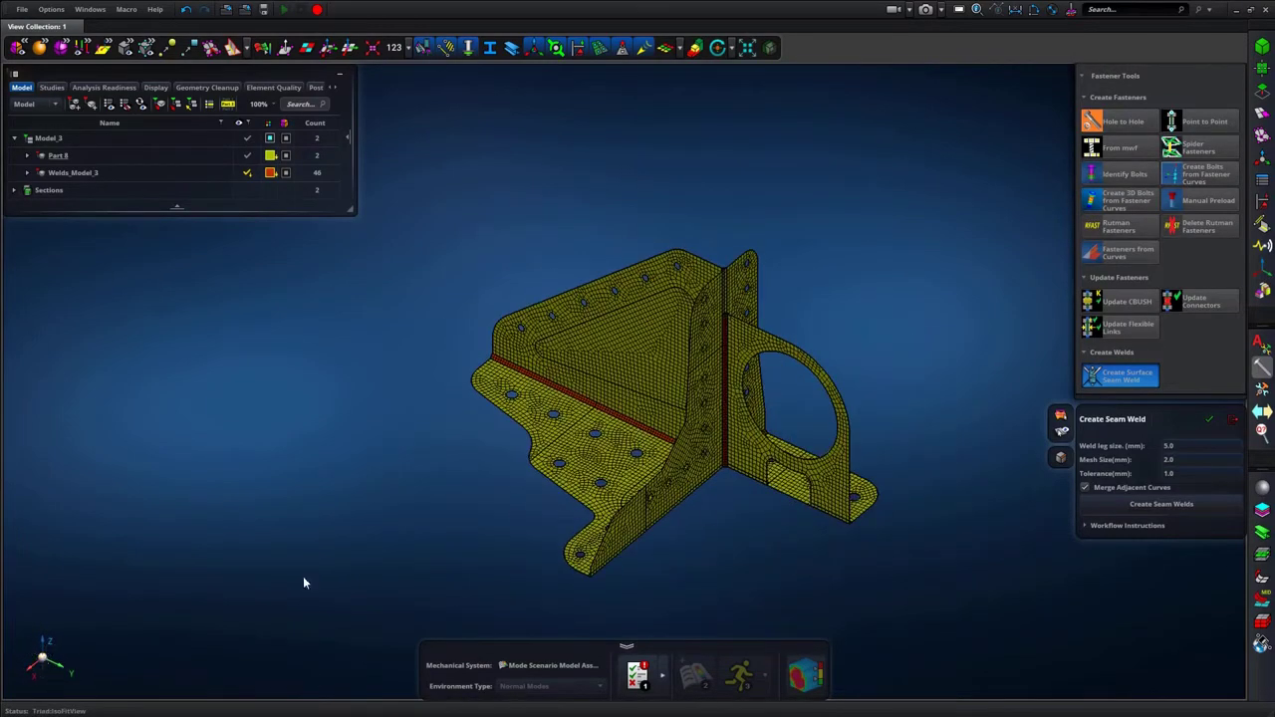
{"action": "left_click", "coordinate": [1233, 419]}
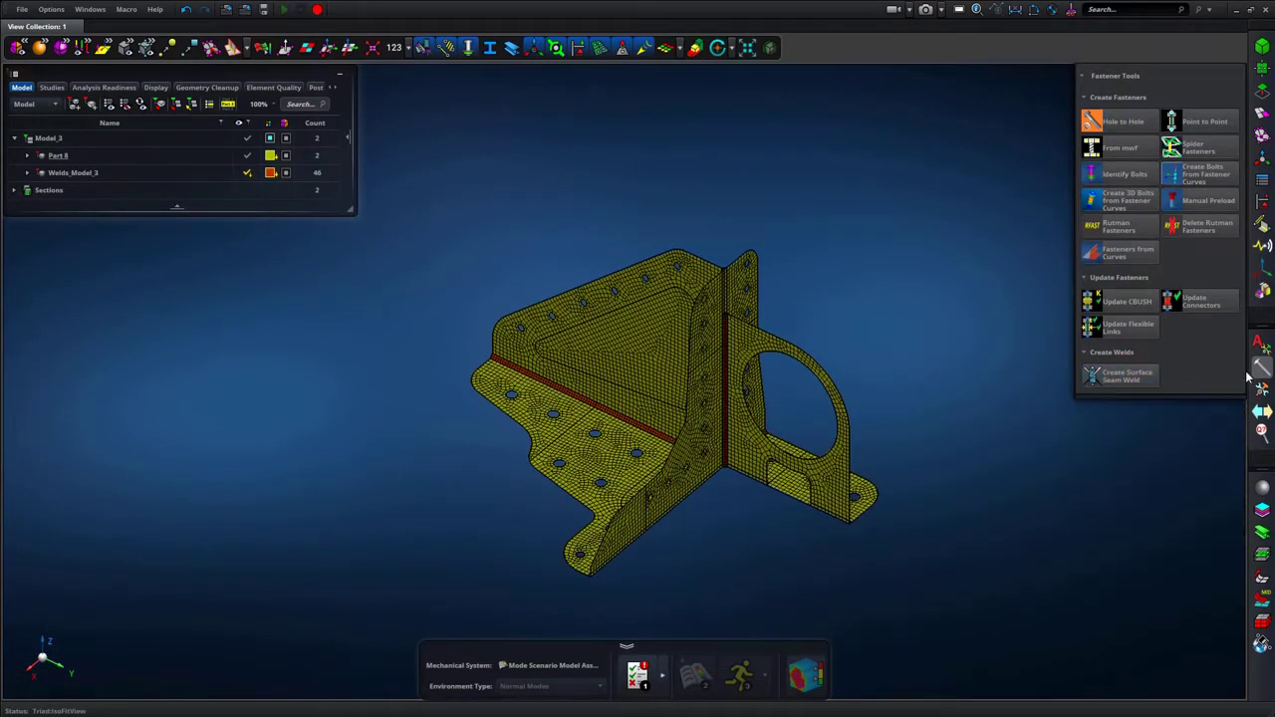
Assign the Aluminum 7075-T6 material to the whole bracket and all of its weld surfaces.
{"action": "left_click", "coordinate": [1265, 488]}
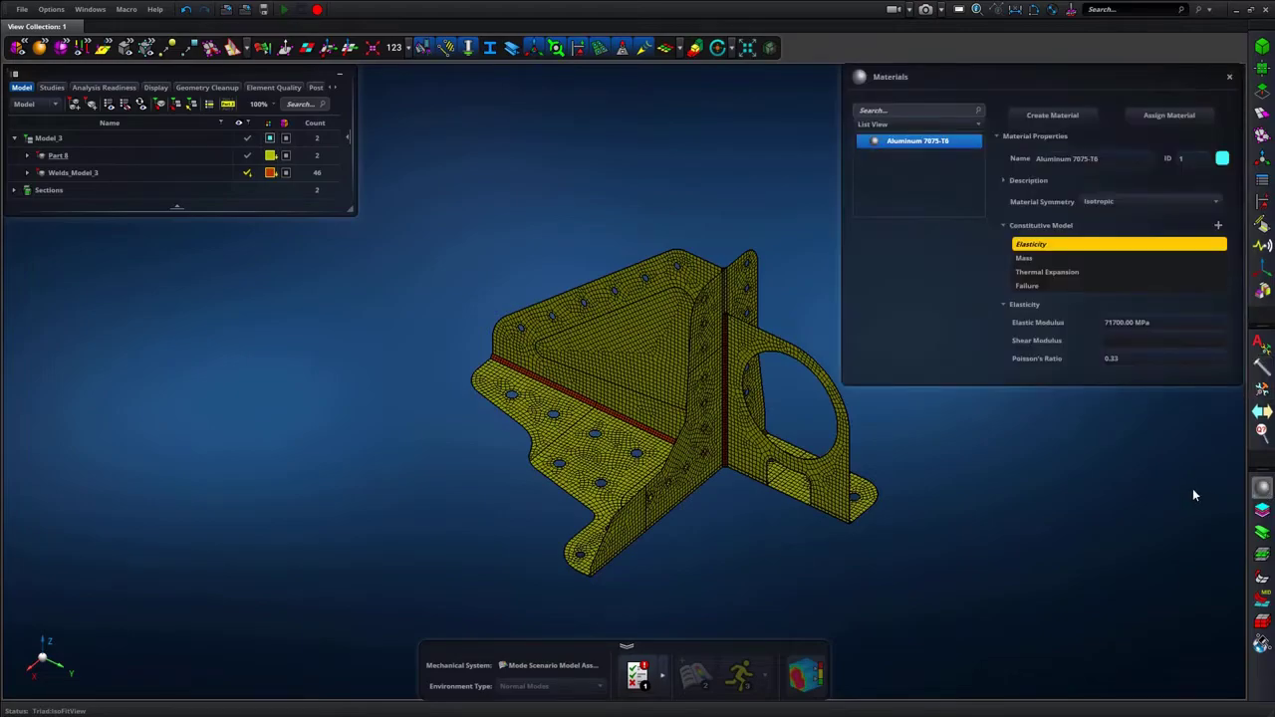
{"action": "left_click_drag", "start_coordinate": [755, 446], "coordinate": [953, 630]}
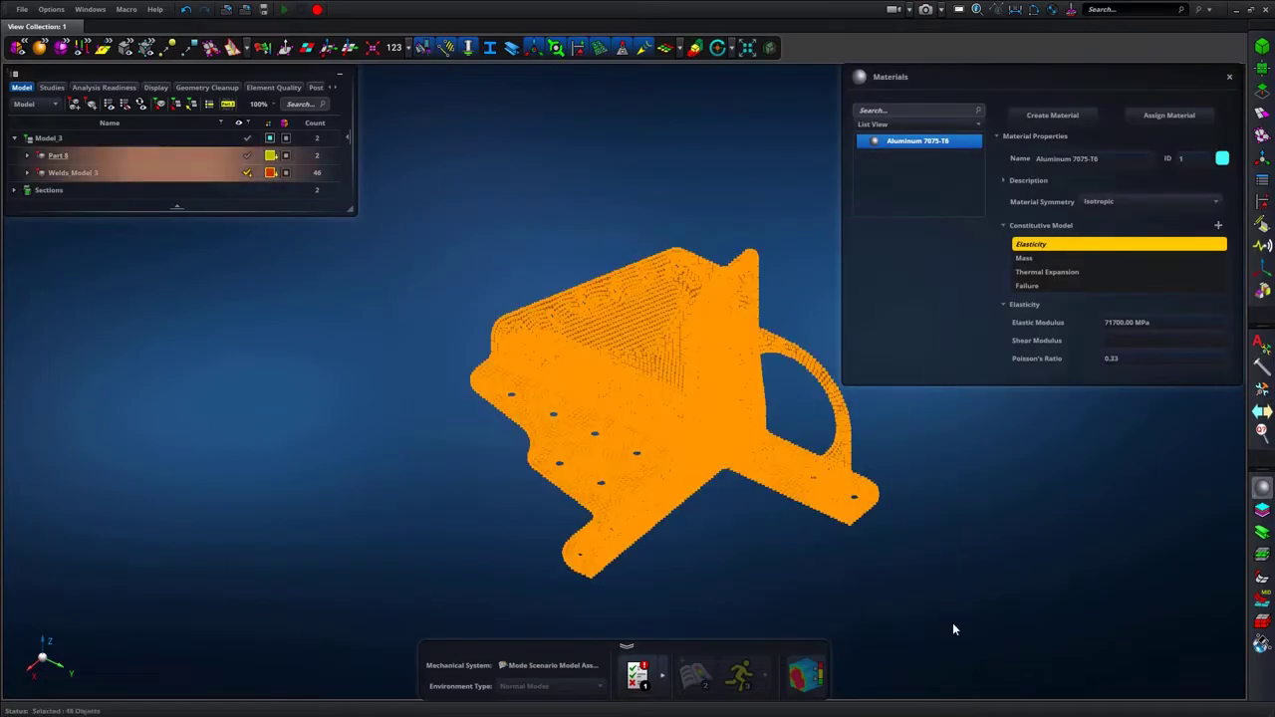
{"action": "left_click", "coordinate": [1203, 117]}
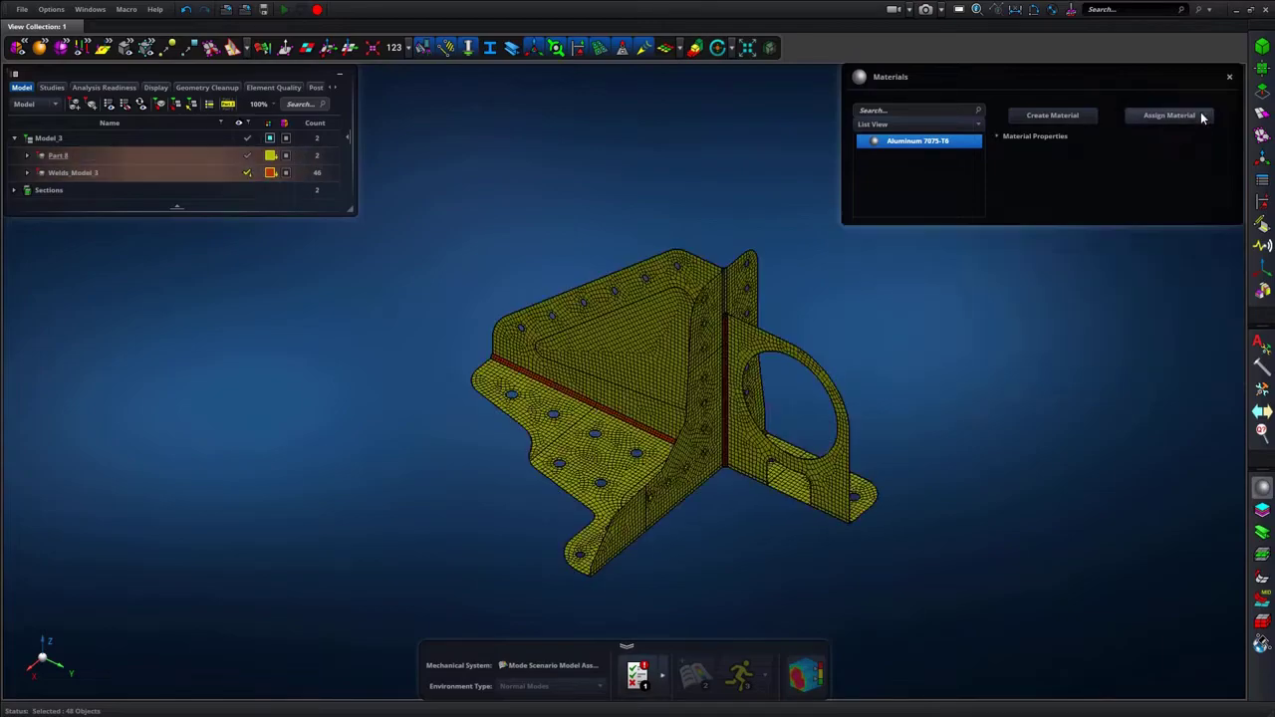
{"action": "left_click_drag", "start_coordinate": [674, 412], "coordinate": [927, 632]}
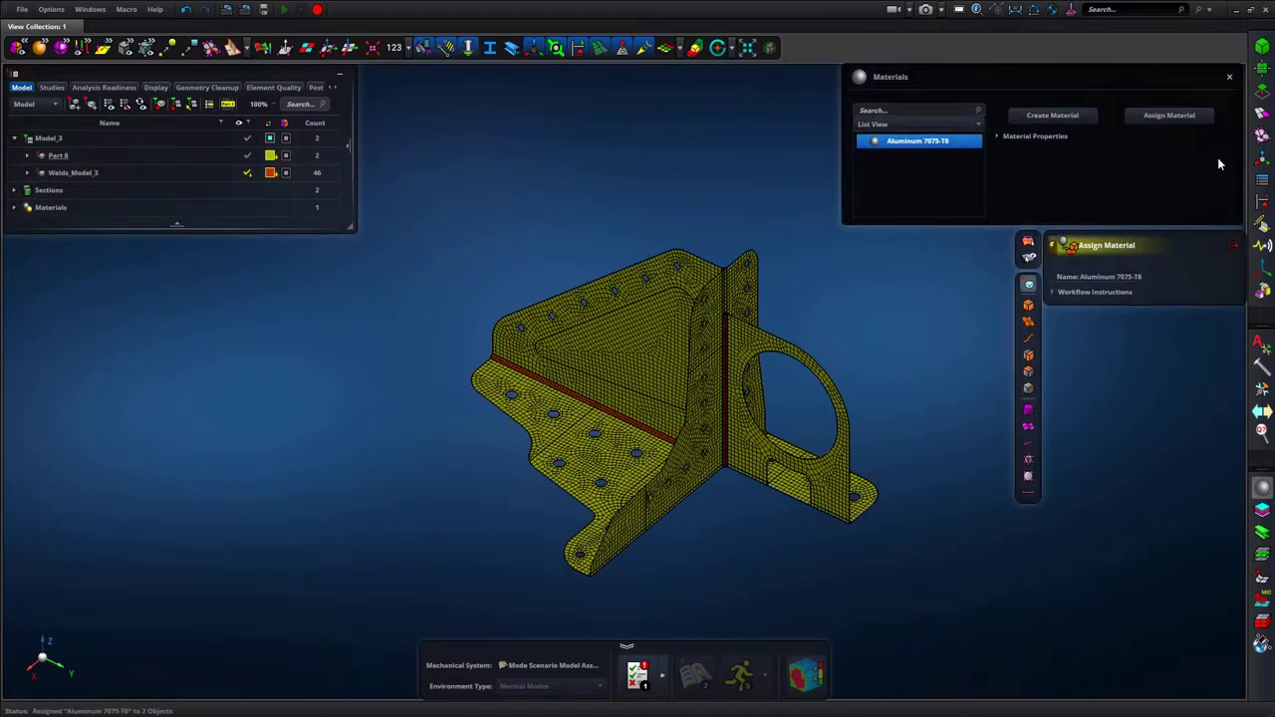
{"action": "left_click", "coordinate": [1233, 246]}
{"action": "left_click", "coordinate": [1229, 77]}
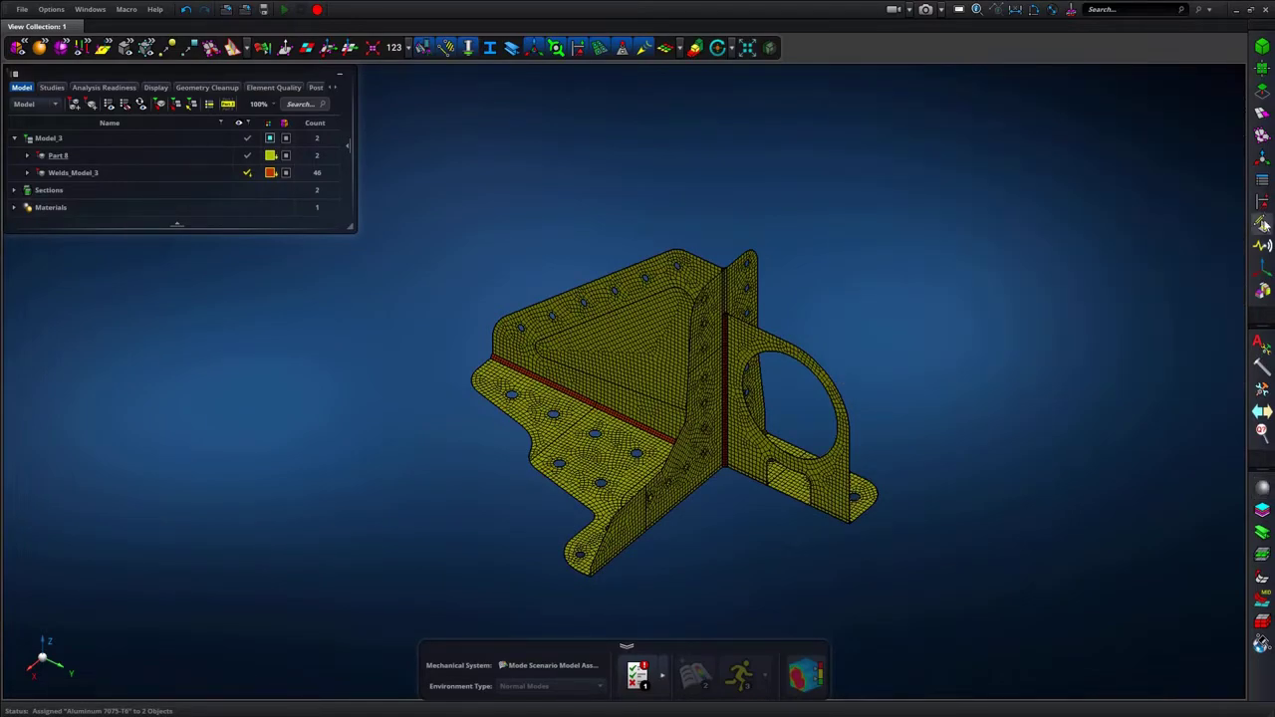
Create mesh dependent ties with a 0.10 mm cleanup tolerance, using the whole model as the first end and all its edges as the second.
{"action": "left_click", "coordinate": [1262, 226]}
{"action": "left_click", "coordinate": [1225, 116]}
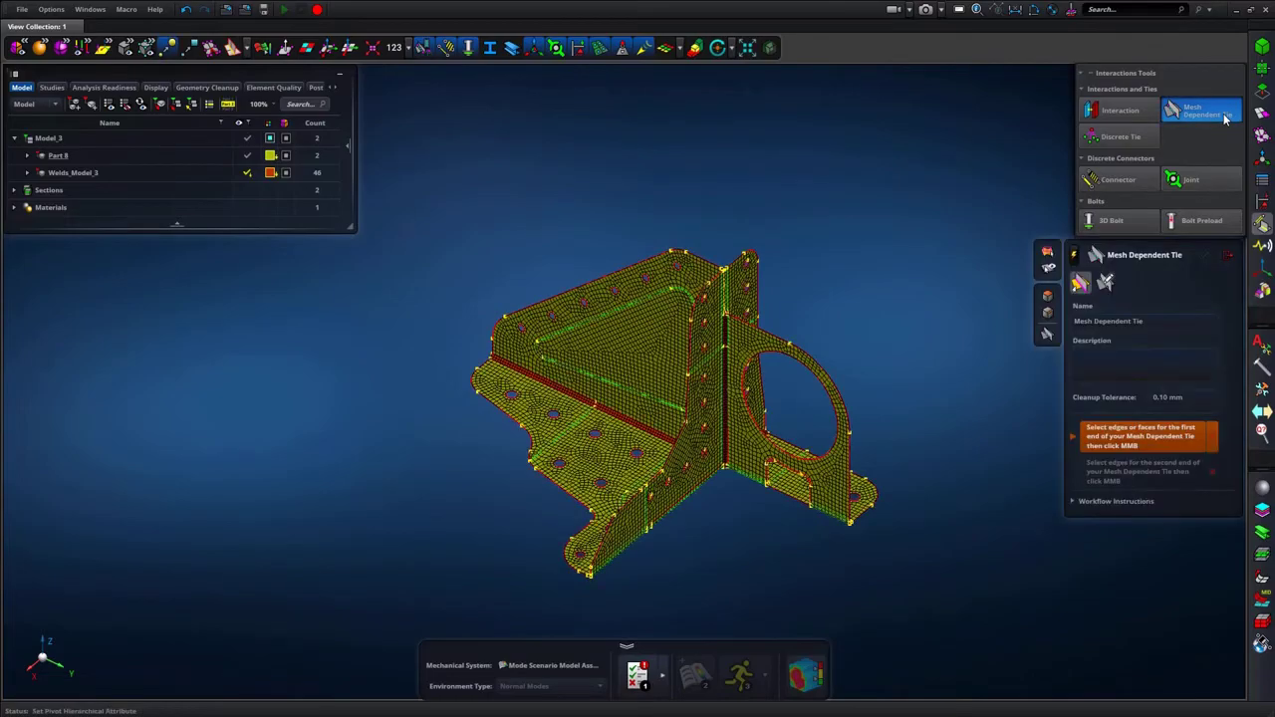
{"action": "left_click_drag", "start_coordinate": [588, 329], "coordinate": [917, 546]}
{"action": "middle_click", "coordinate": [763, 521]}
{"action": "left_click_drag", "start_coordinate": [419, 169], "coordinate": [926, 628]}
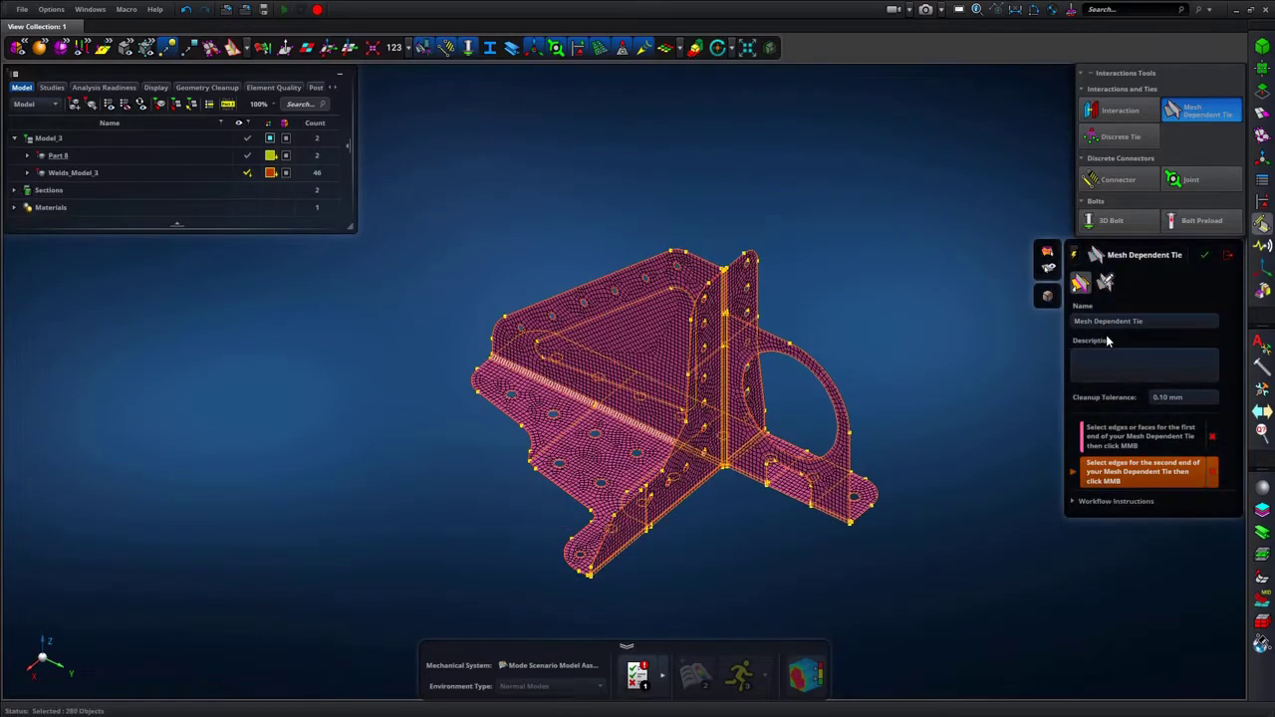
{"action": "left_click", "coordinate": [1203, 258]}
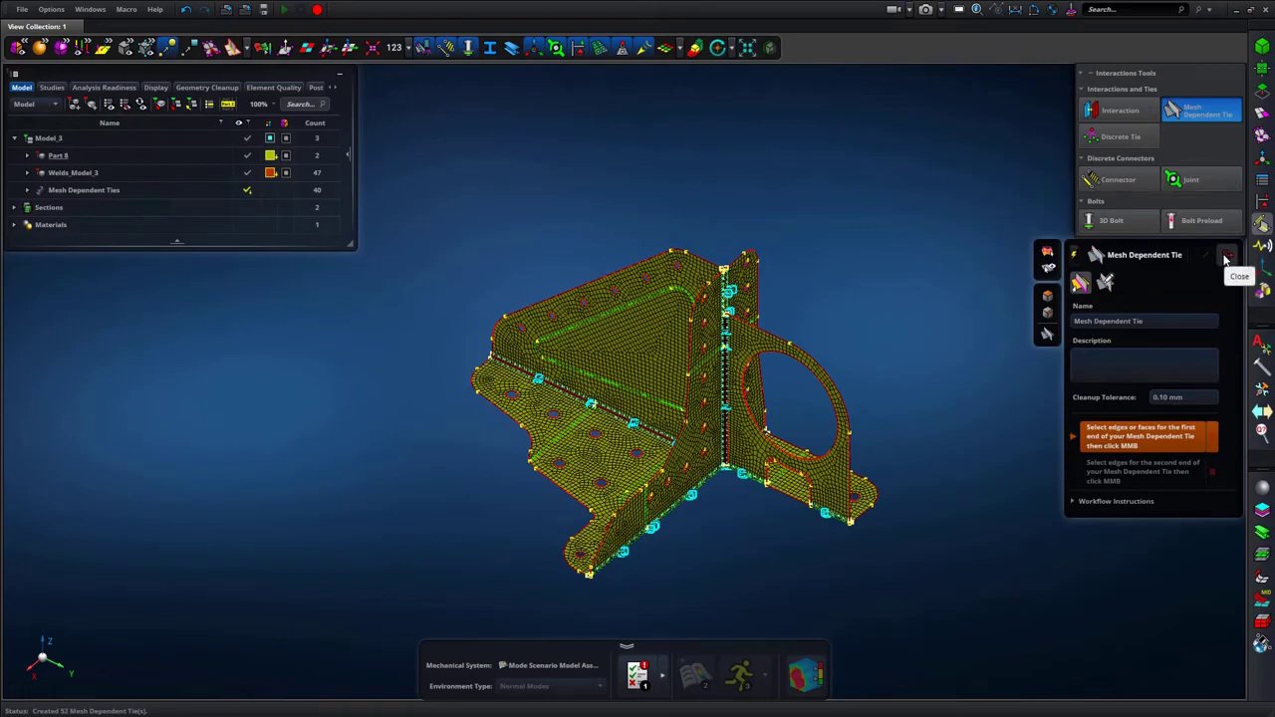
{"action": "left_click", "coordinate": [1226, 257]}
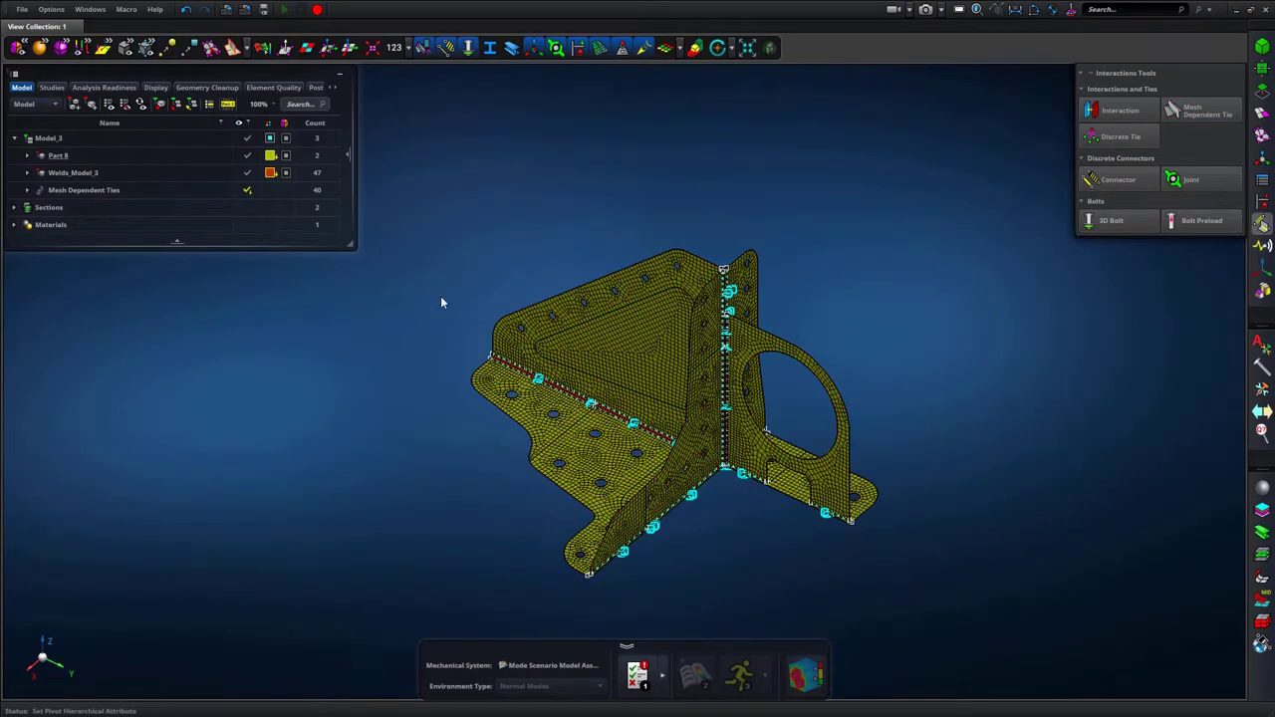
Check the analysis readiness of the Model_3 normal modes scenario and run the simulation.
{"action": "right_click", "coordinate": [58, 137]}
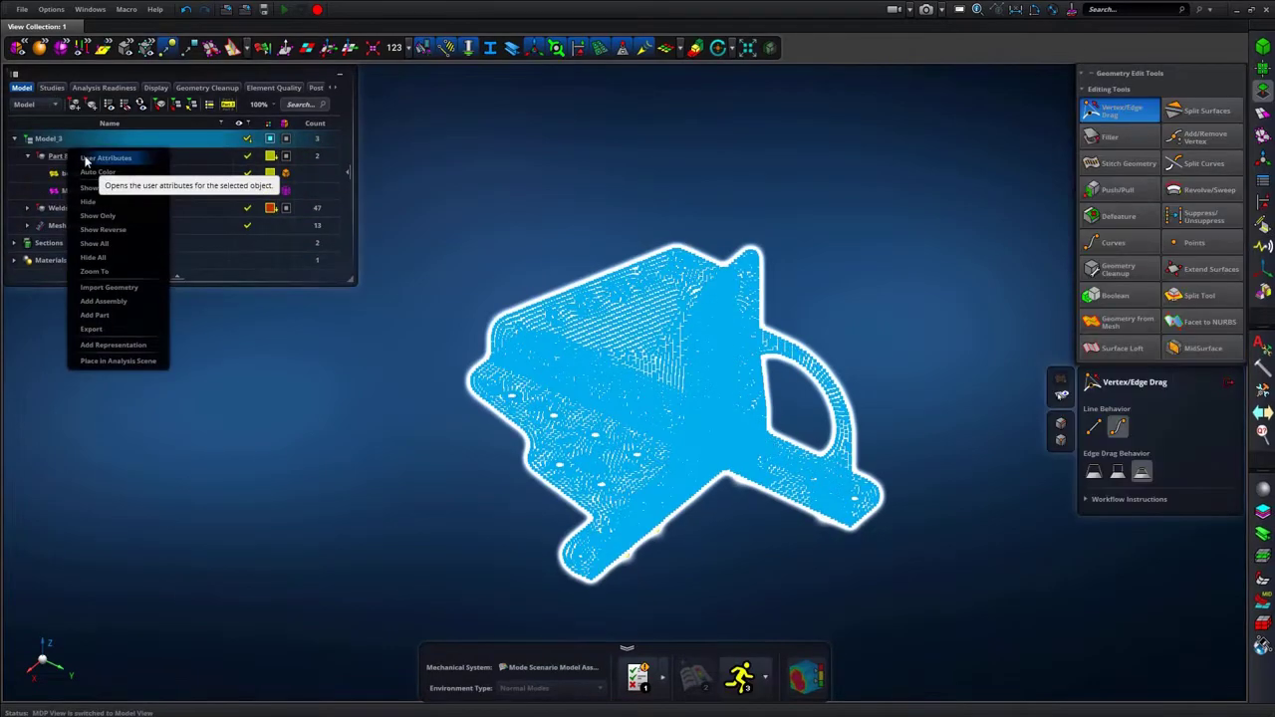
{"action": "left_click", "coordinate": [54, 89]}
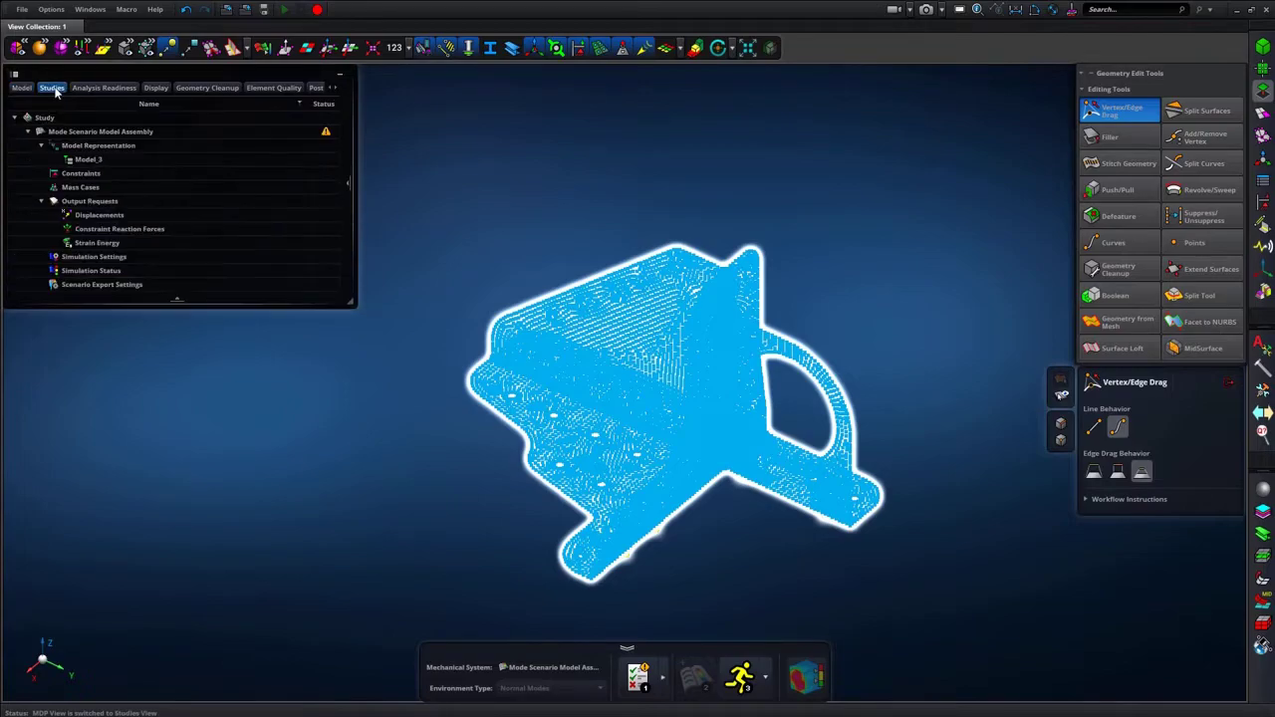
{"action": "right_click", "coordinate": [95, 135]}
{"action": "left_click", "coordinate": [133, 163]}
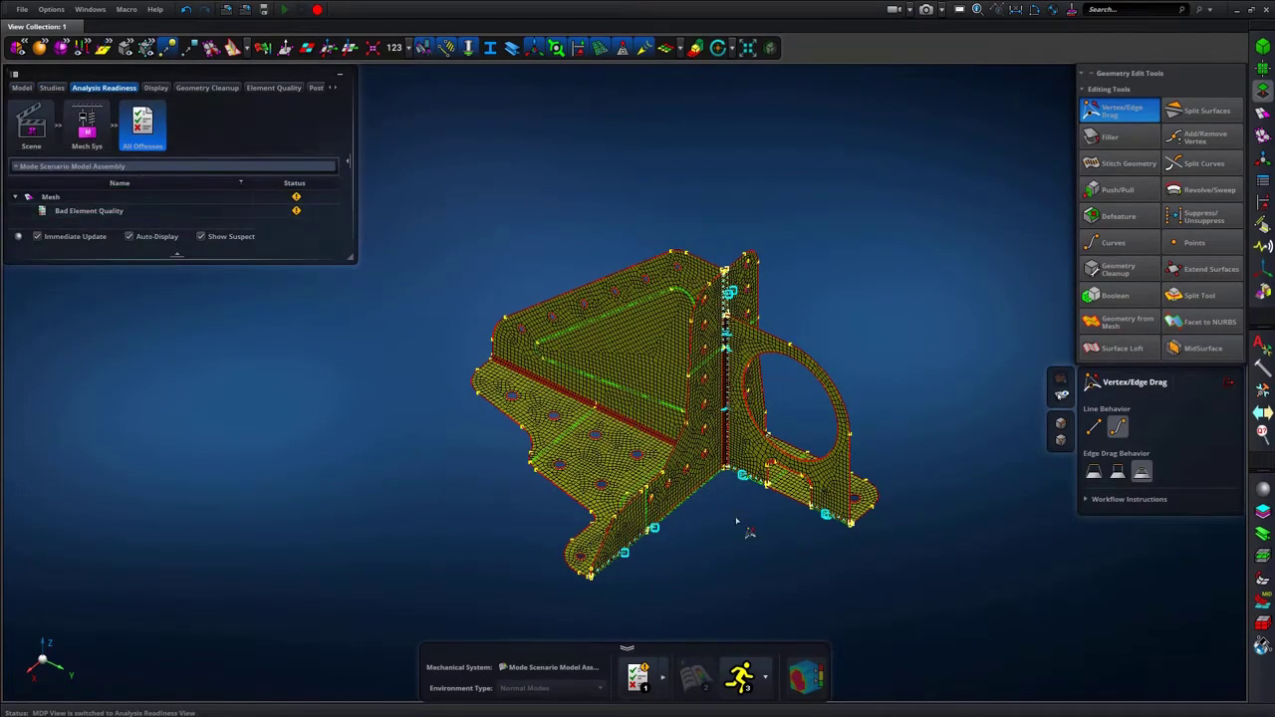
{"action": "left_click", "coordinate": [741, 679]}
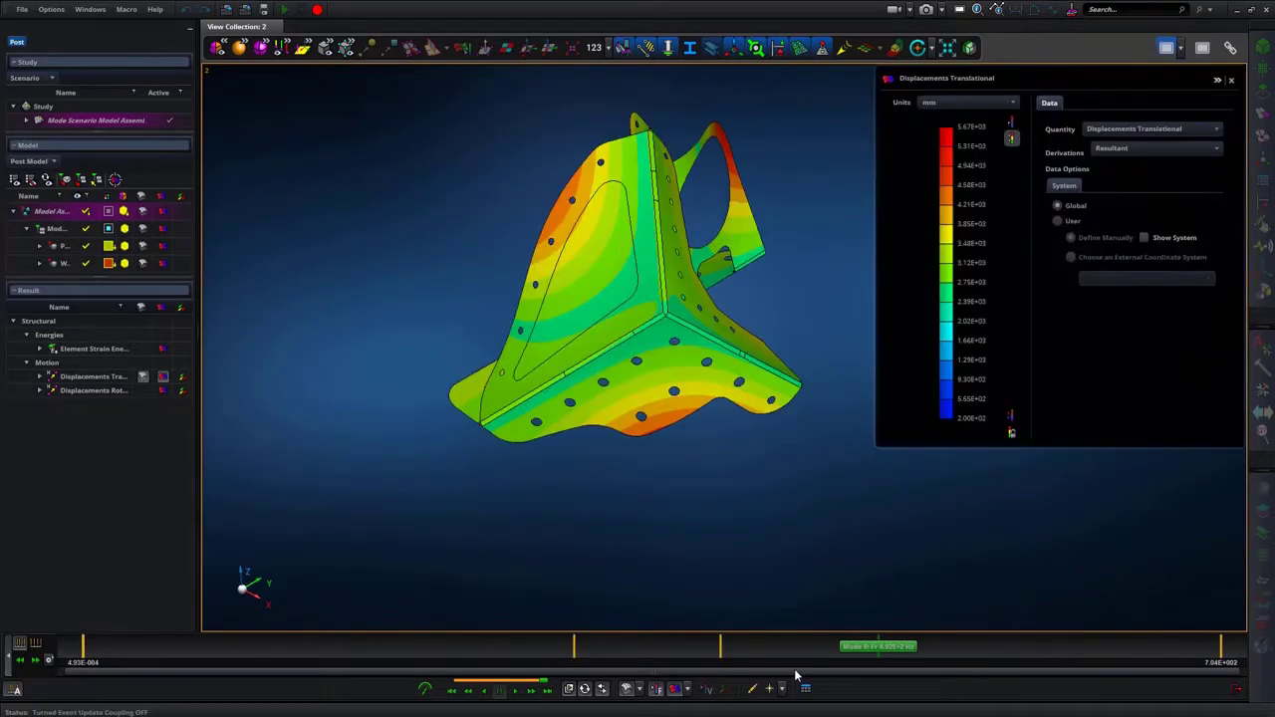
Animate the translational displacement result and view the mode shapes of modes 9, 8 and 7.
{"action": "left_click", "coordinate": [513, 691]}
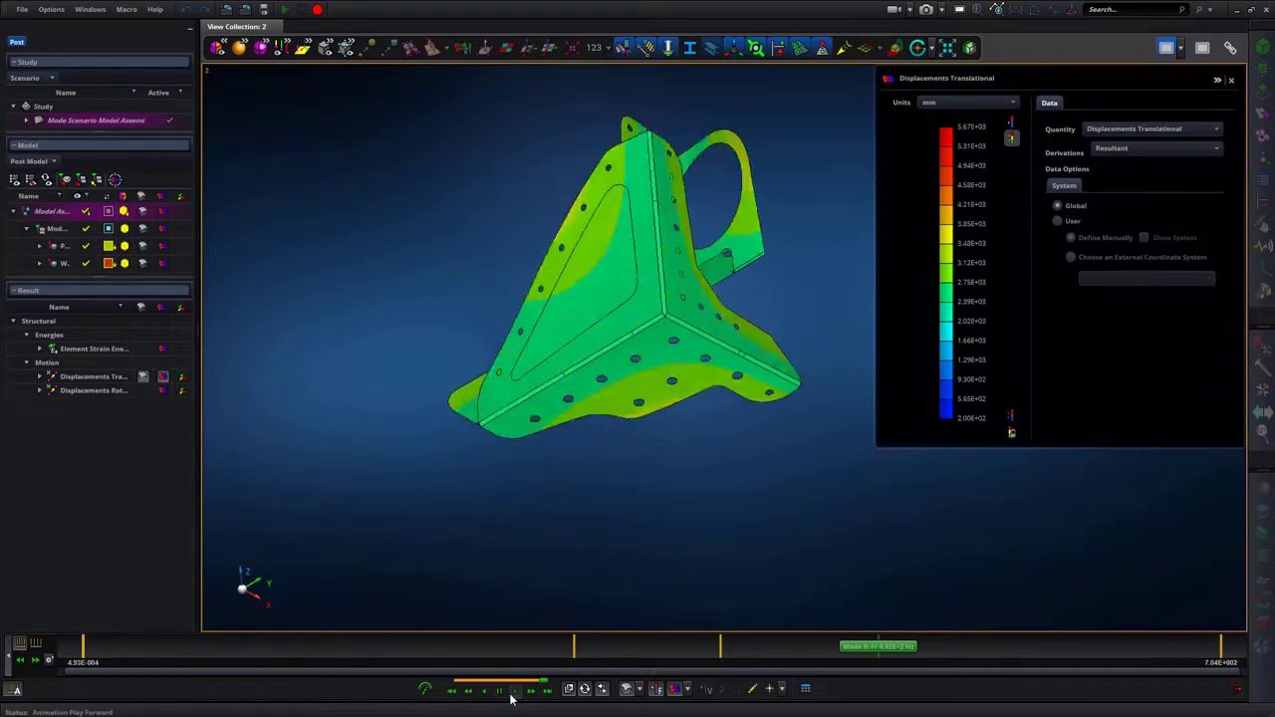
{"action": "left_click", "coordinate": [721, 647]}
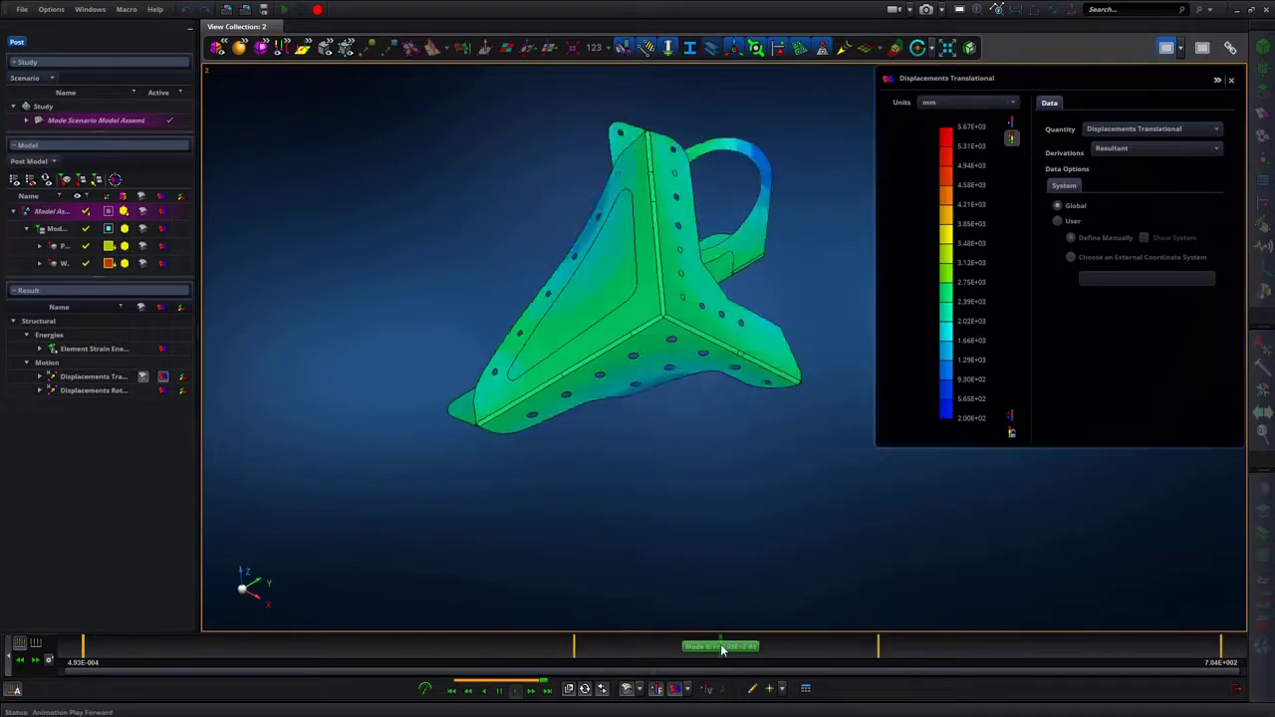
{"action": "left_click", "coordinate": [574, 648]}
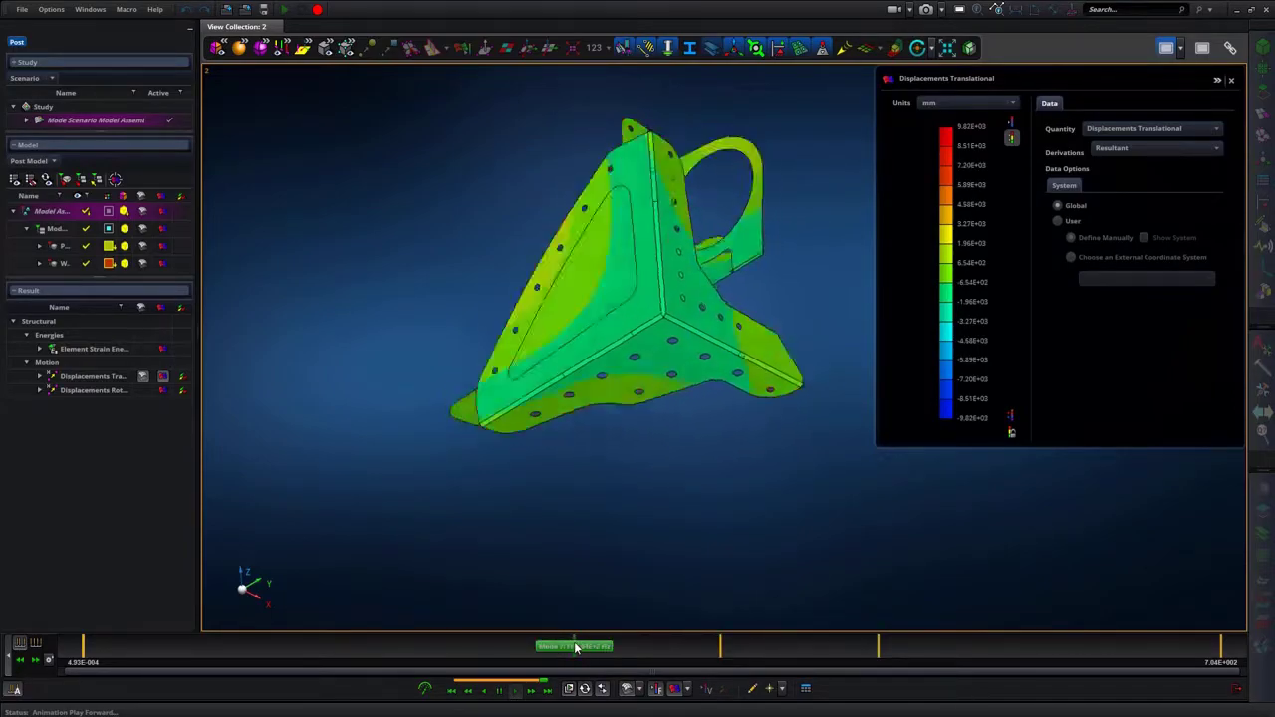
Switch the mode 7 fringe plot to Element Strain Energy and pause the animation.
{"action": "left_click", "coordinate": [1115, 131]}
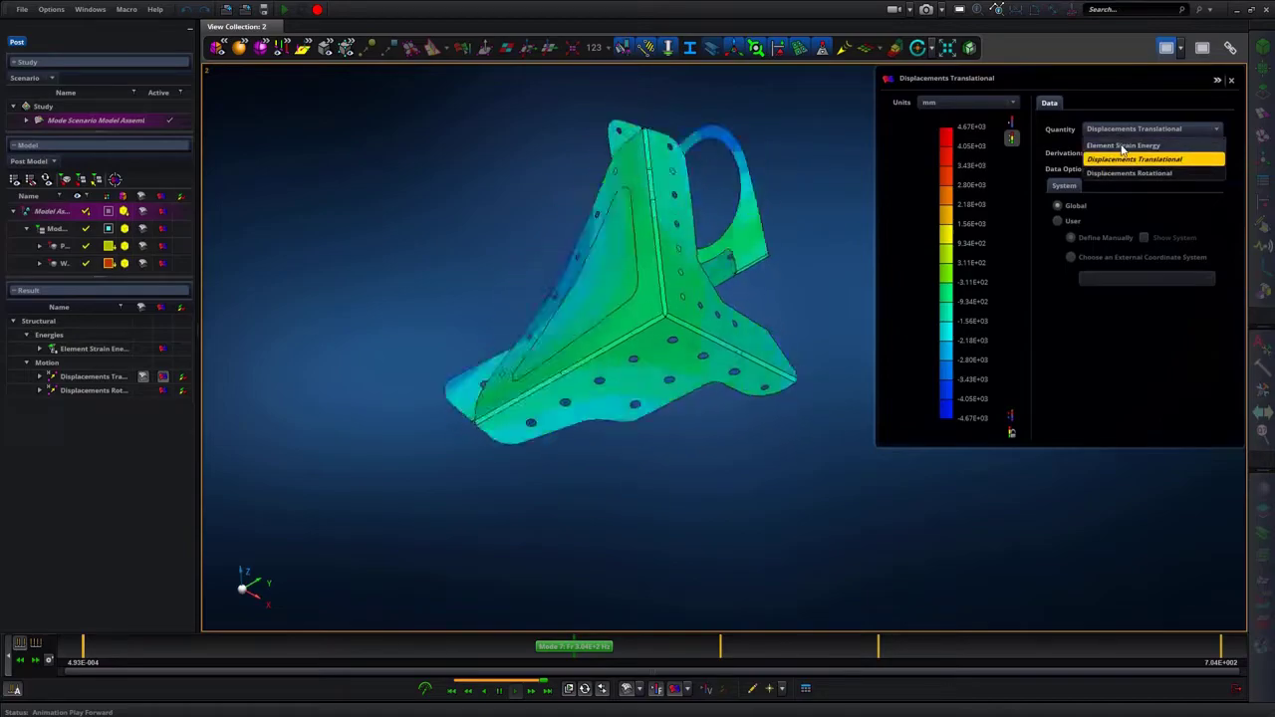
{"action": "left_click", "coordinate": [1122, 146]}
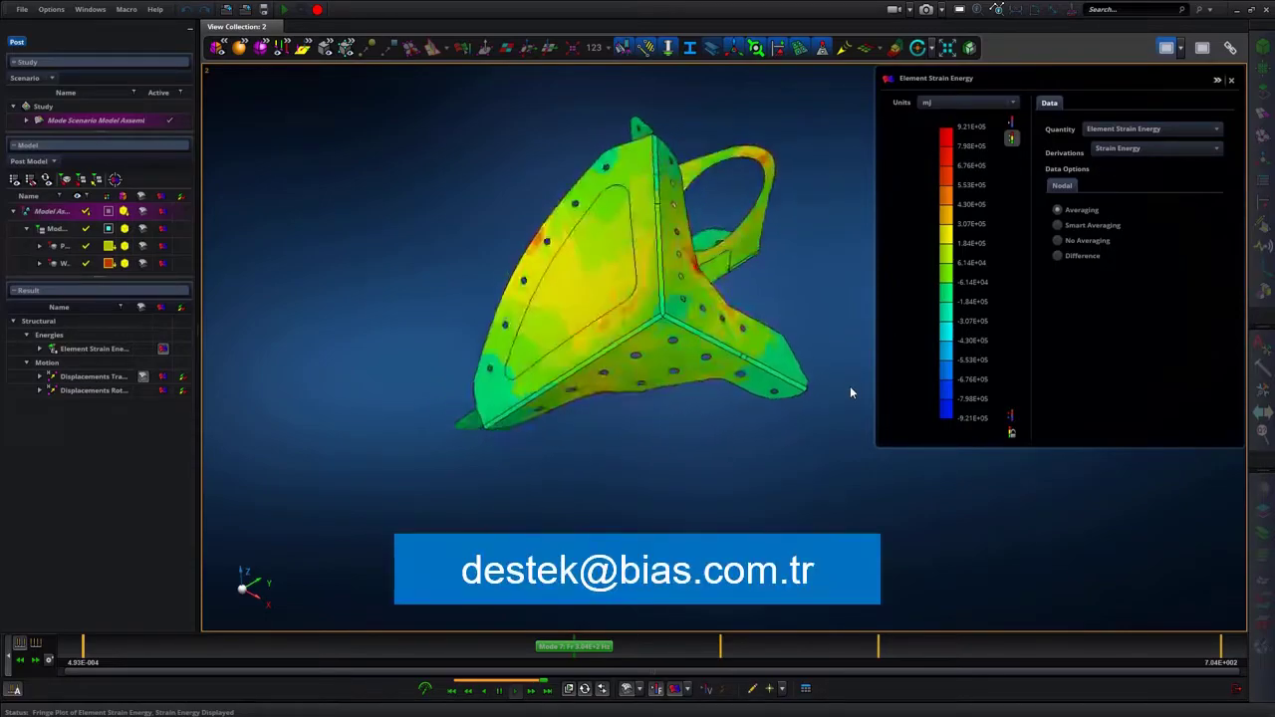
{"action": "left_click", "coordinate": [499, 689]}
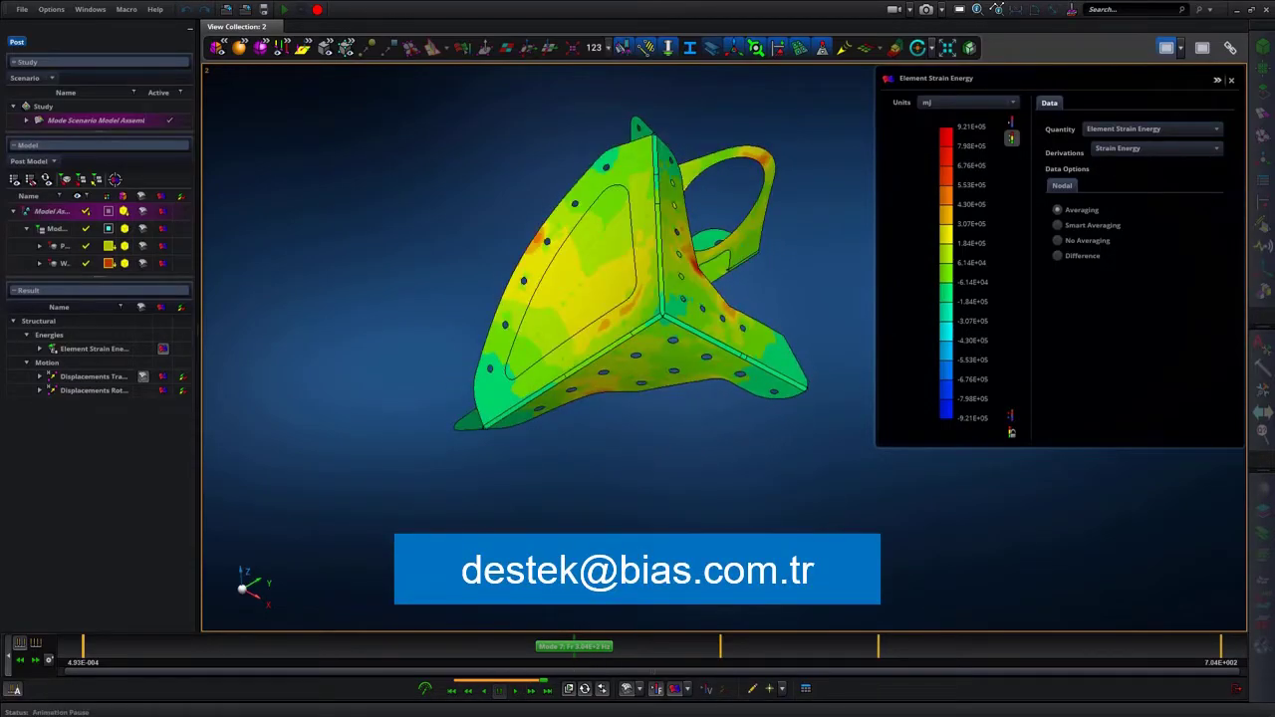